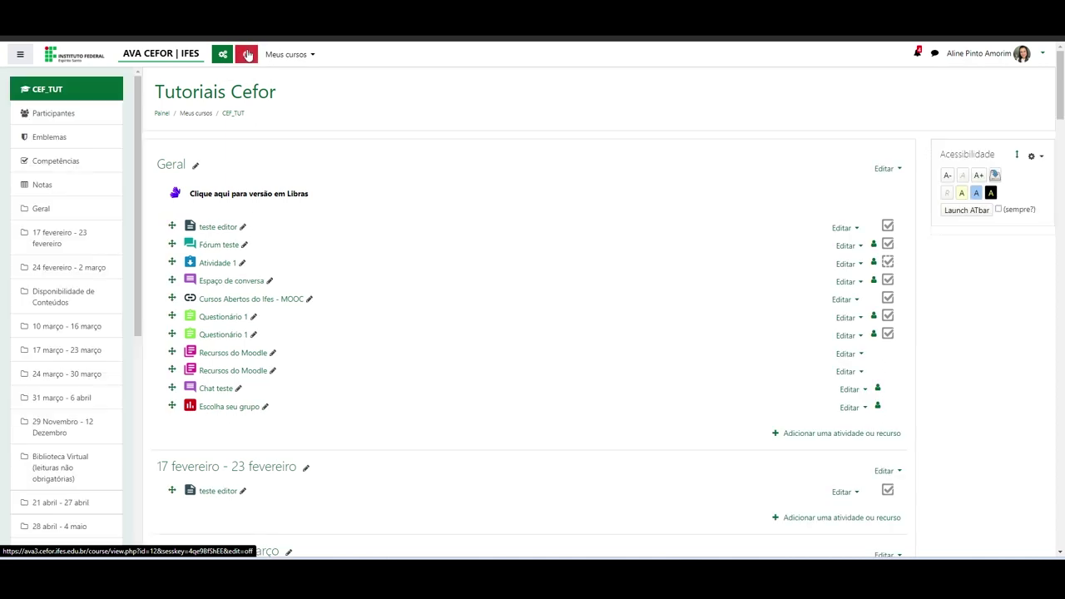
- Add a Pesquisa de avaliação activity to the Geral section and name it "Pesquisa teste 1"
left_click(808, 434)
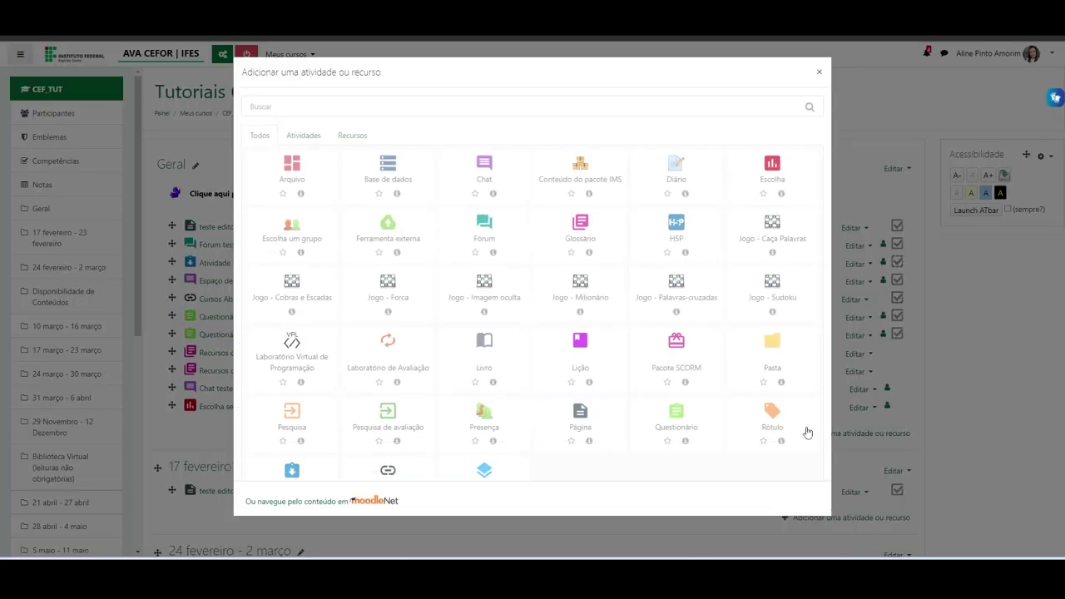
left_click(305, 138)
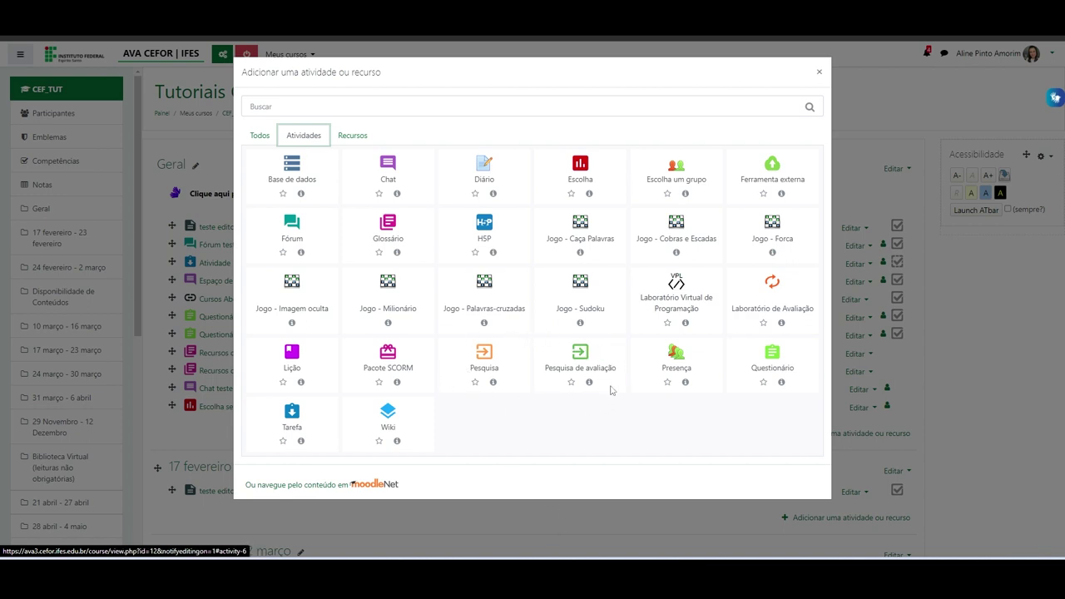
left_click(578, 358)
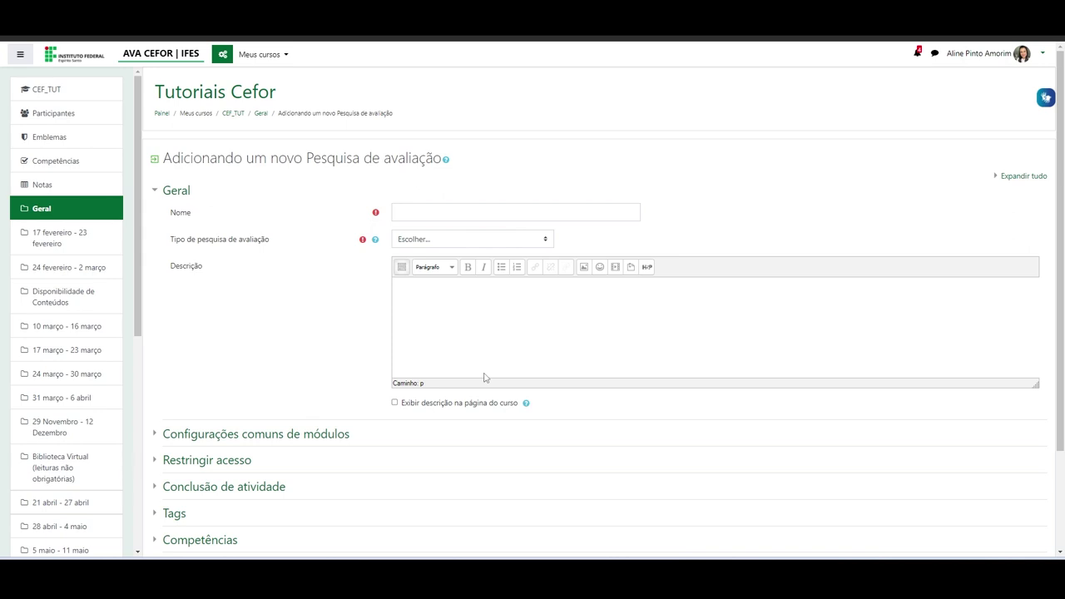
left_click(428, 213)
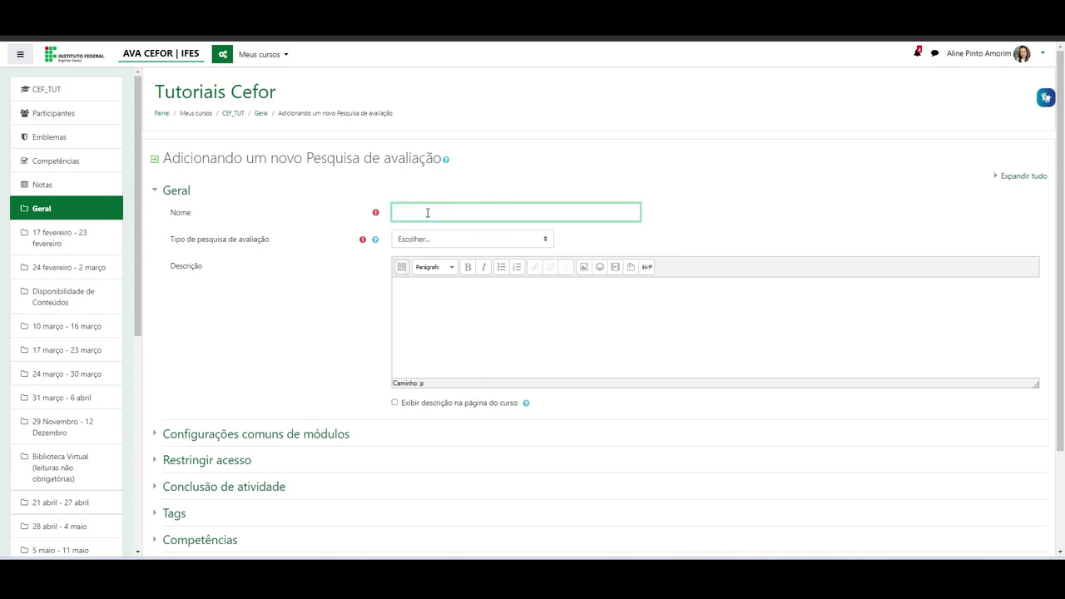
scroll(428, 213, "down", 1)
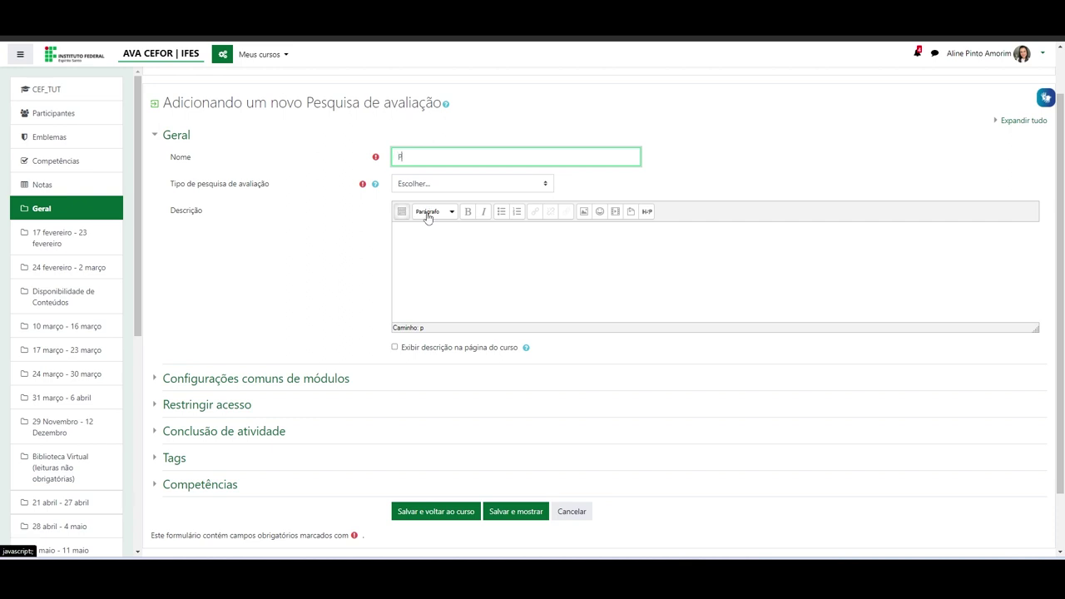
type("Pesquisa teste 1")
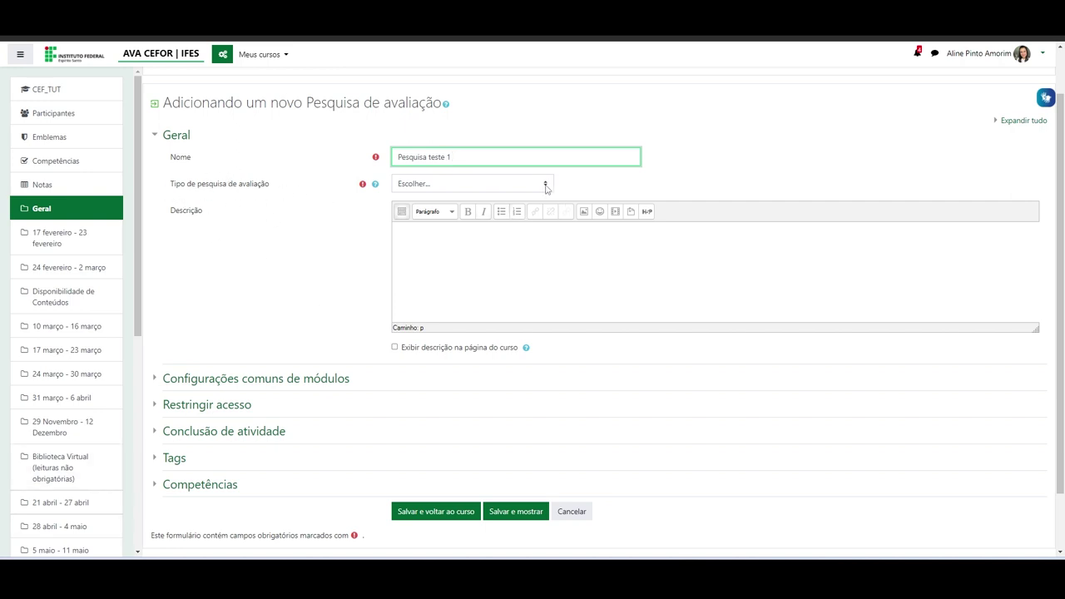
- Set the survey type to COLLES (expectativas), leave the description empty, and save and display the activity
left_click(509, 182)
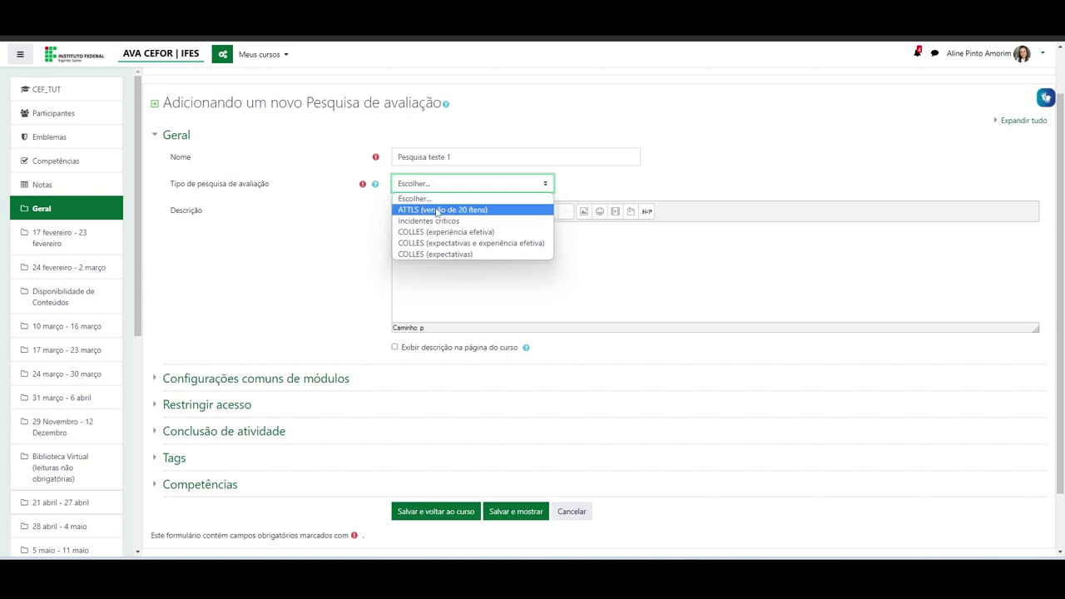
left_click(442, 254)
left_click(461, 247)
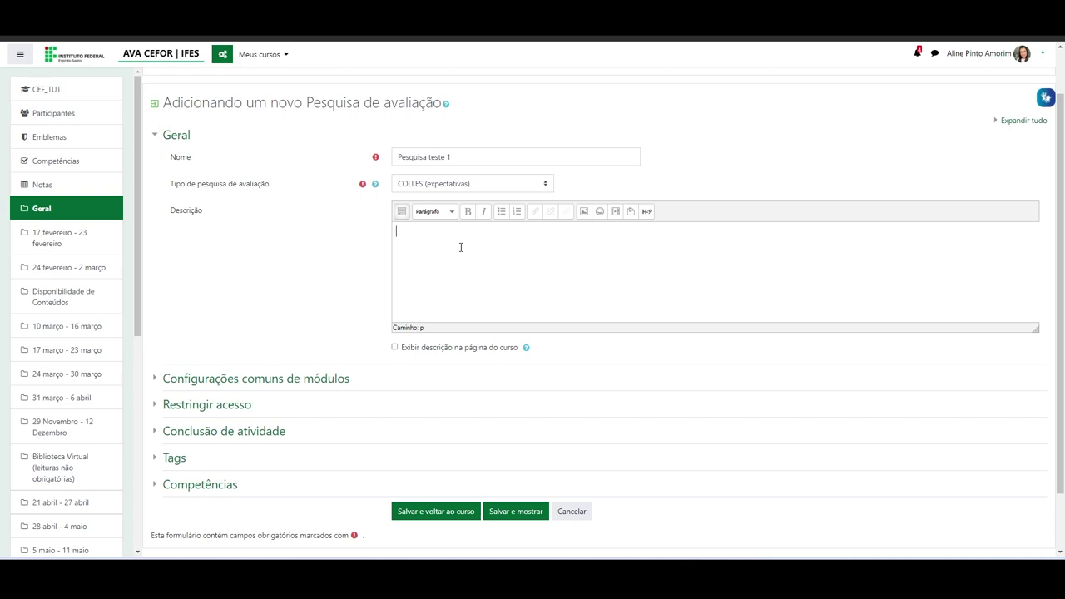
scroll(404, 300, "down", 2)
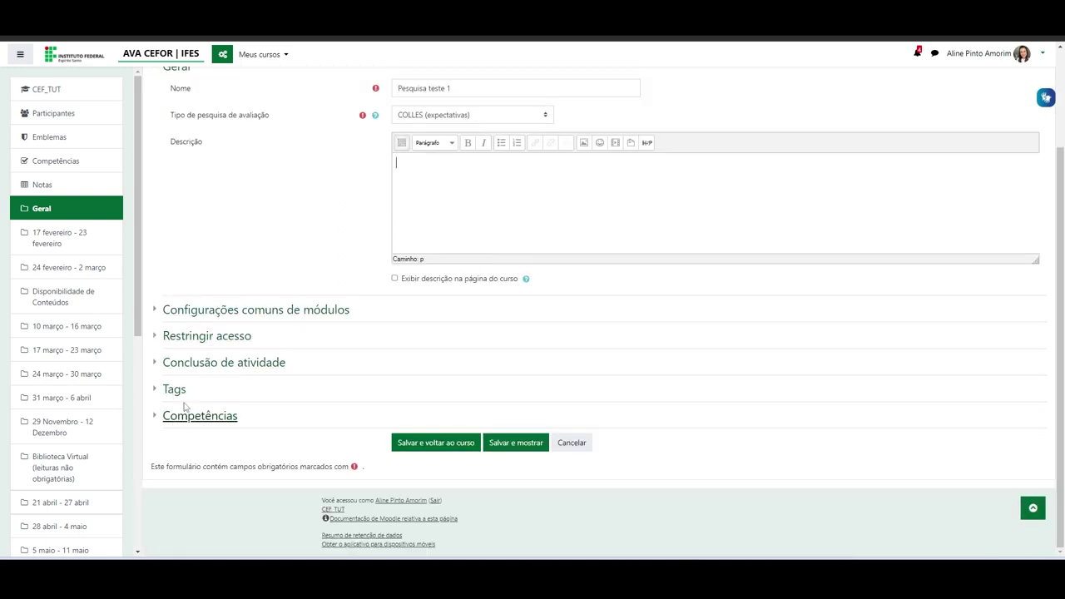
left_click(505, 446)
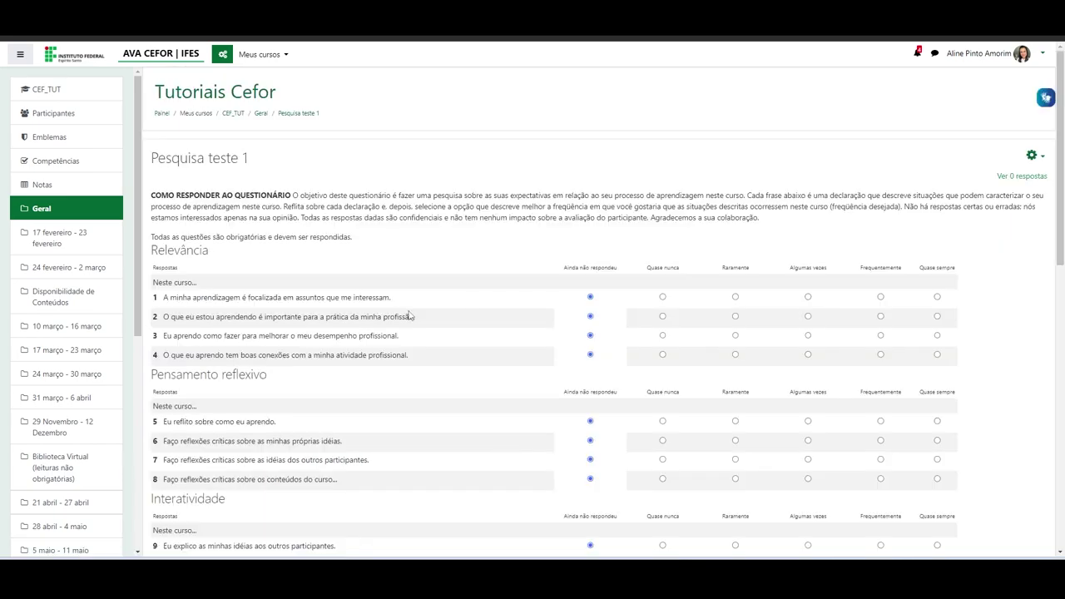
- Review the survey's ready-made questions from Relevância through the final comments question, and return to the CEF_TUT course page
scroll(425, 305, "down", 1)
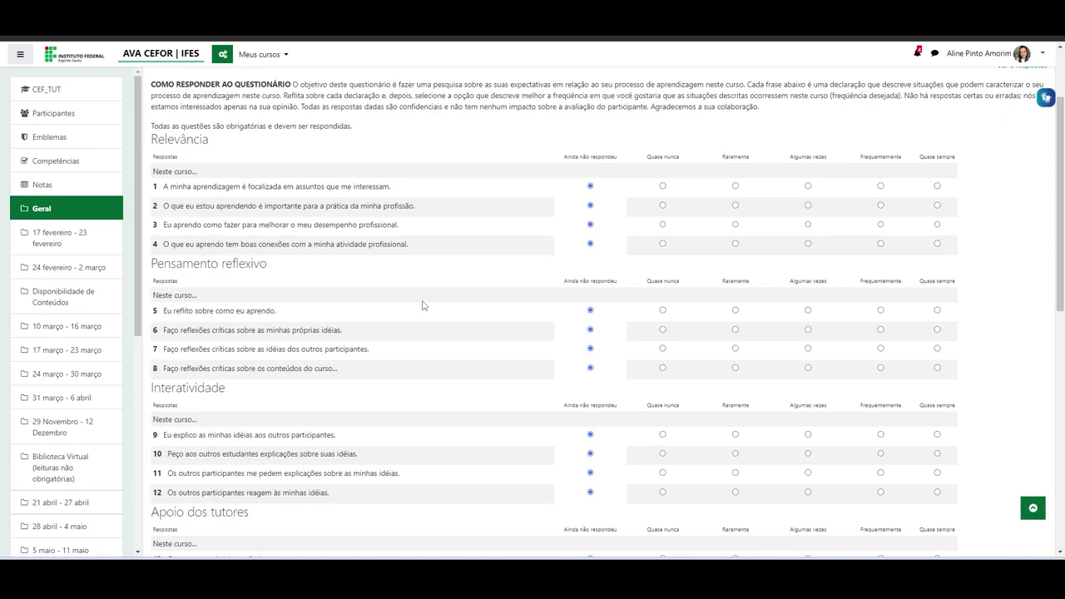
scroll(330, 347, "down", 3)
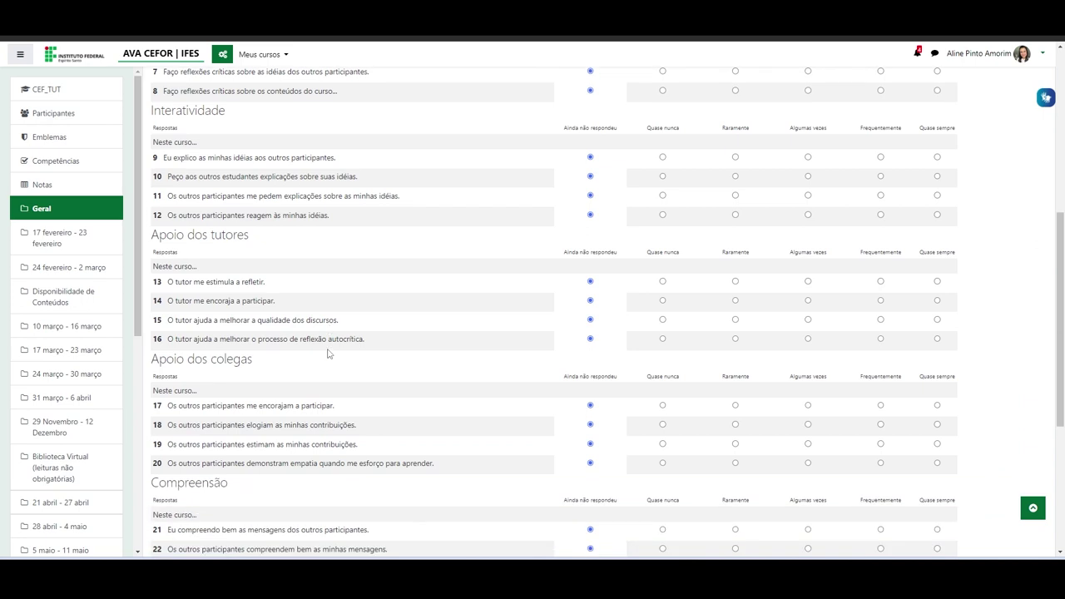
scroll(328, 353, "down", 2)
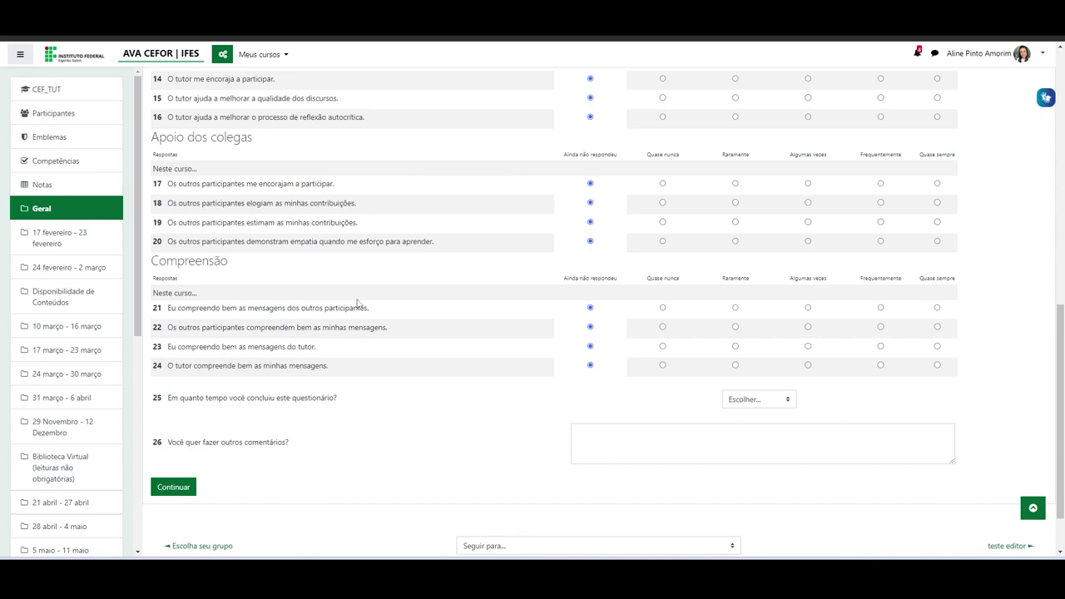
scroll(357, 303, "up", 7)
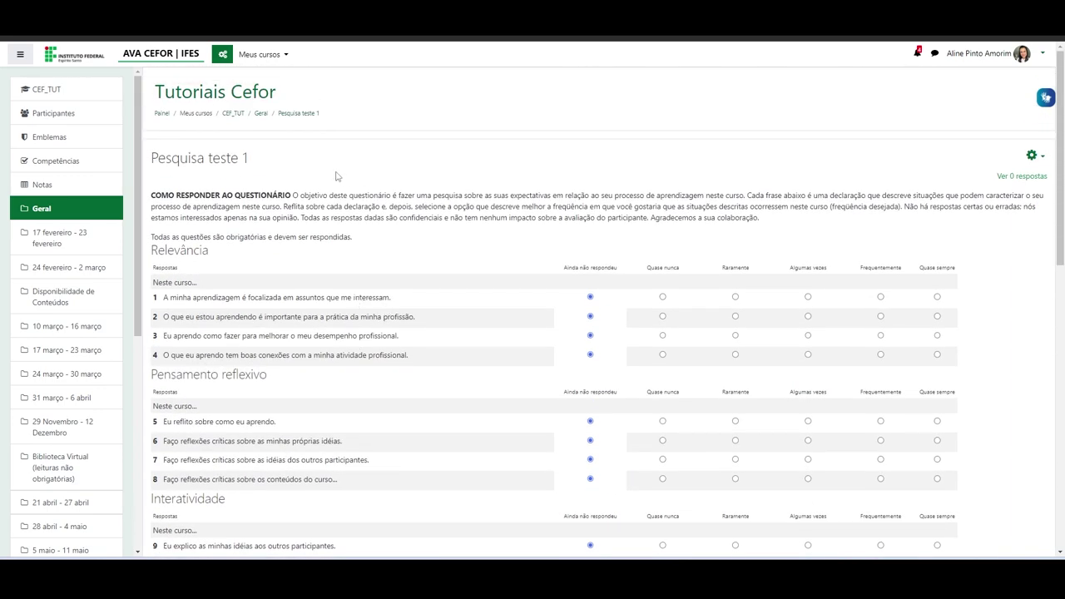
left_click(236, 114)
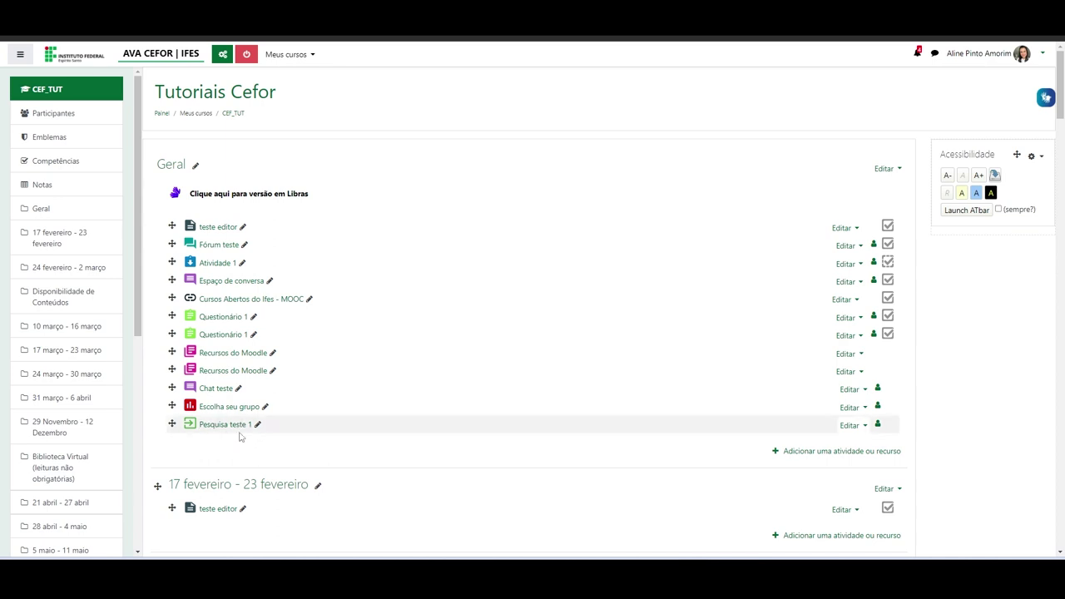
- Add a Pesquisa activity to the Geral section with the name "Pesquisa teste 2" and the description "teste"
left_click(799, 451)
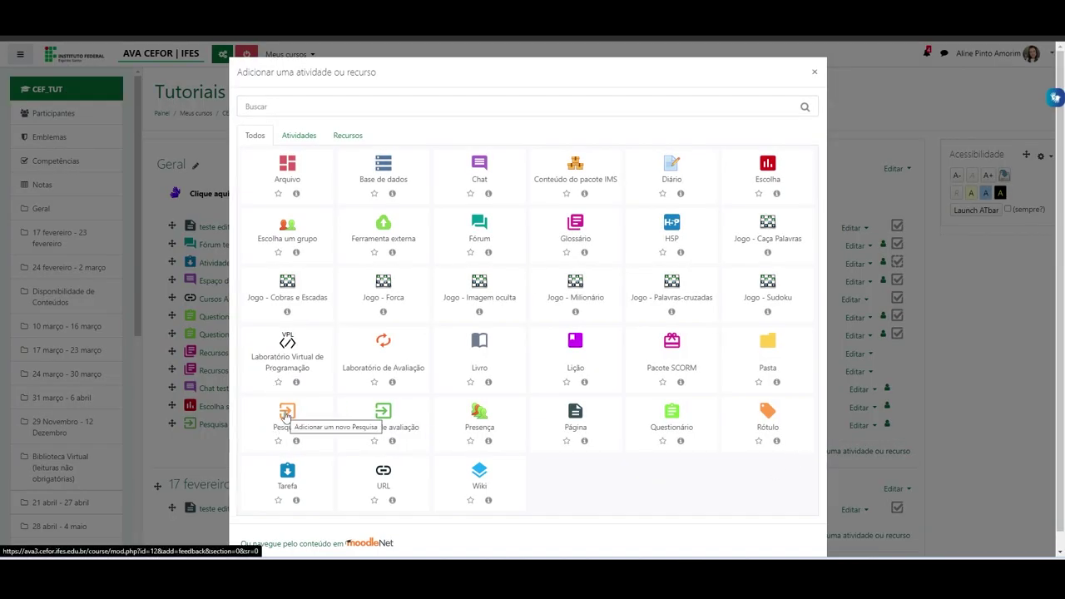
left_click(286, 416)
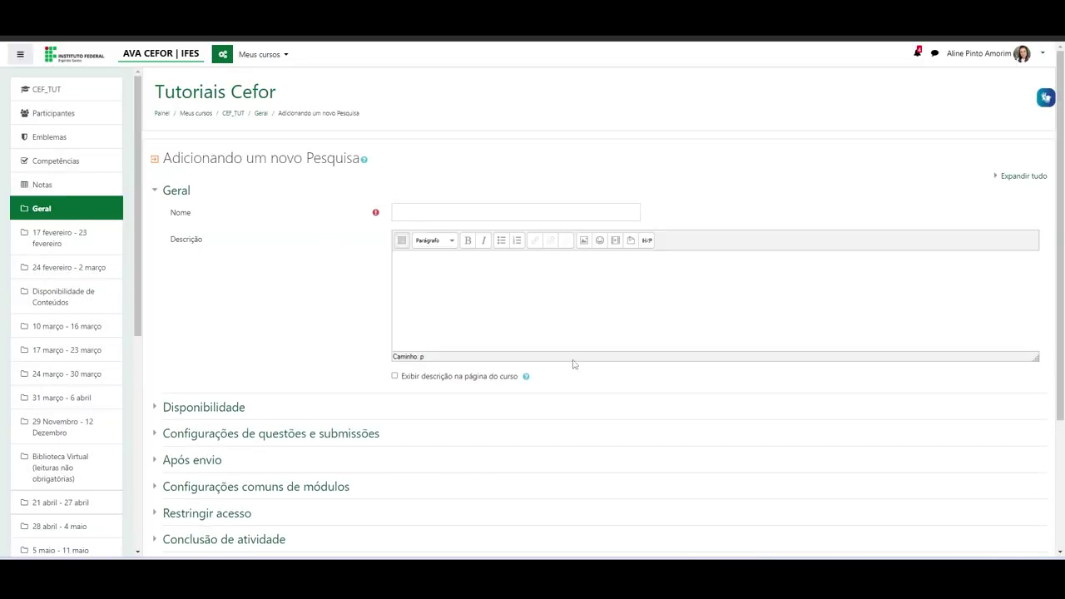
left_click(439, 209)
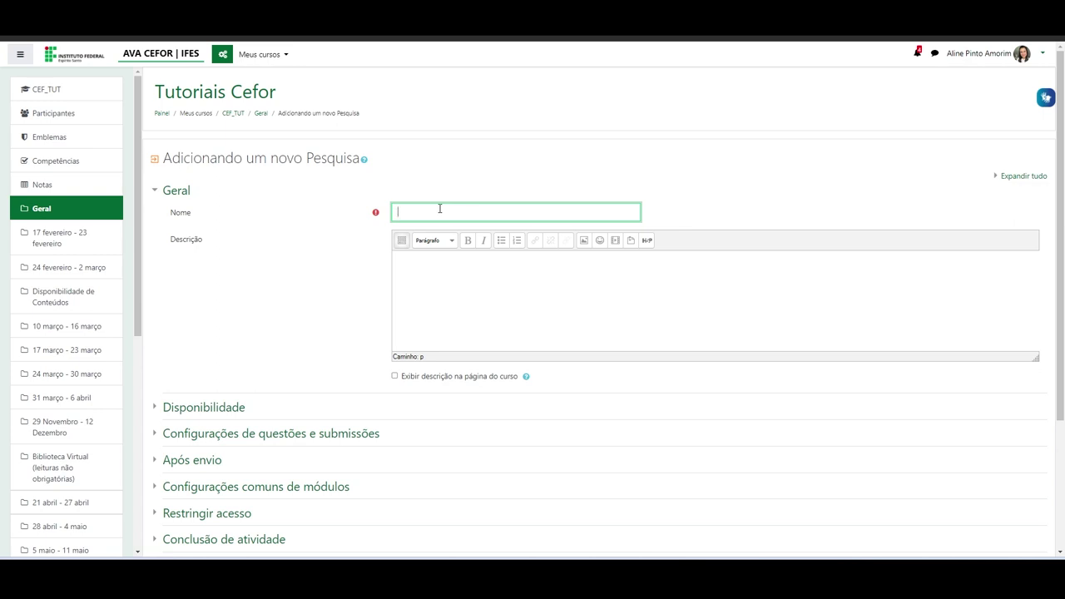
type("o")
type("teste 2")
left_click(461, 259)
type("teste")
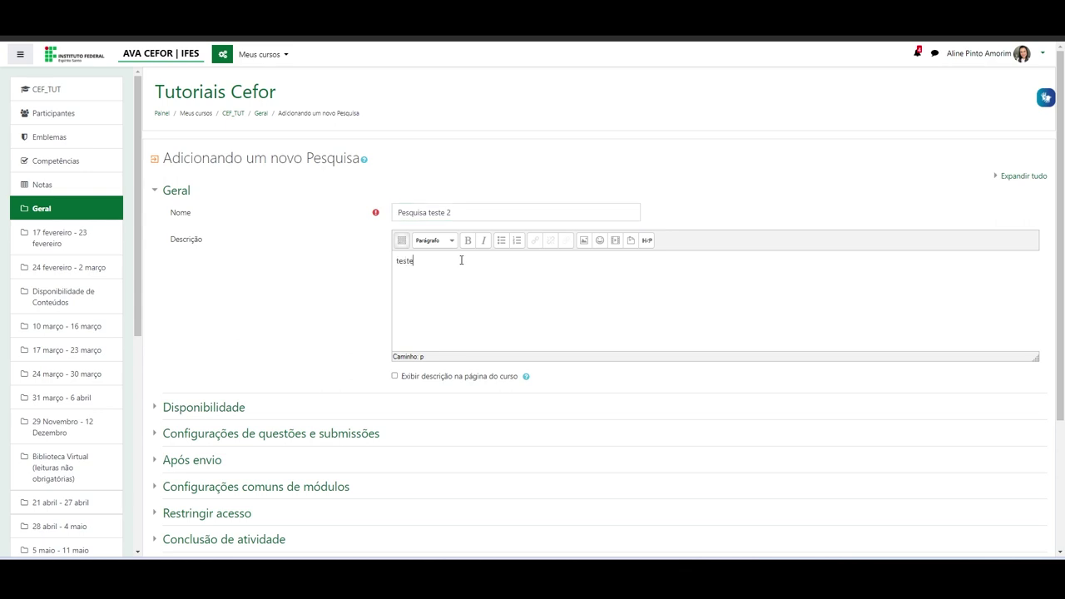
- Examine the Disponibilidade dates and the Configurações de questões e submissões options, including the choices for recording user names
scroll(461, 260, "down", 3)
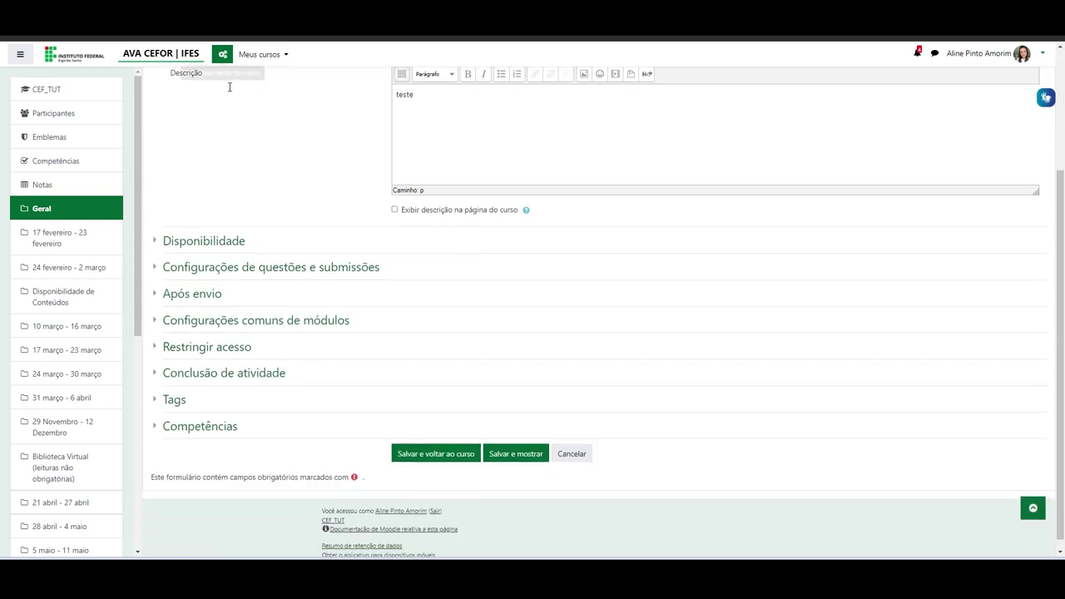
left_click(222, 243)
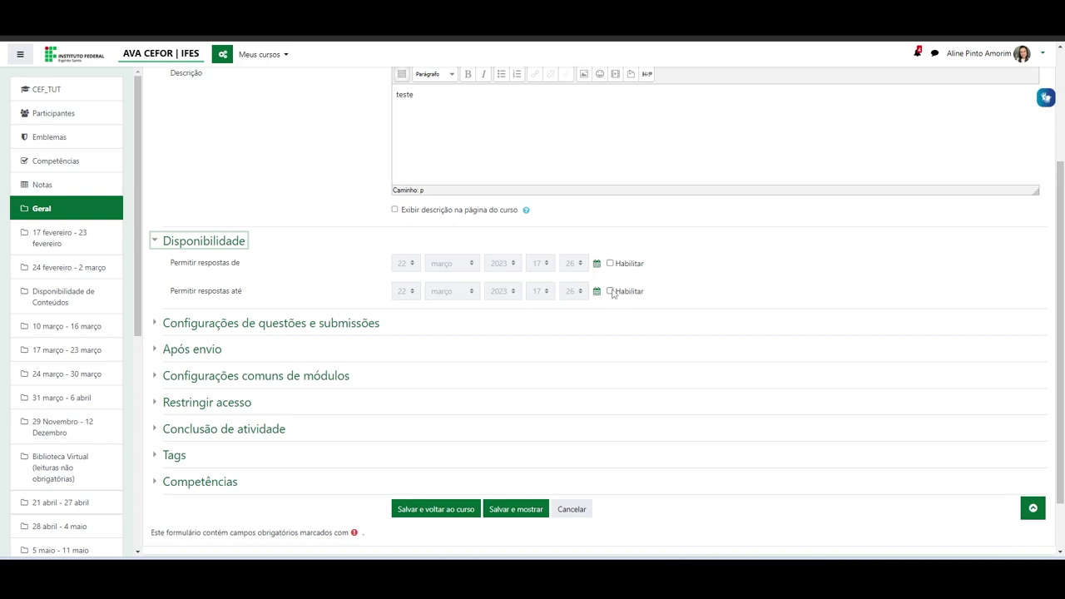
left_click(233, 327)
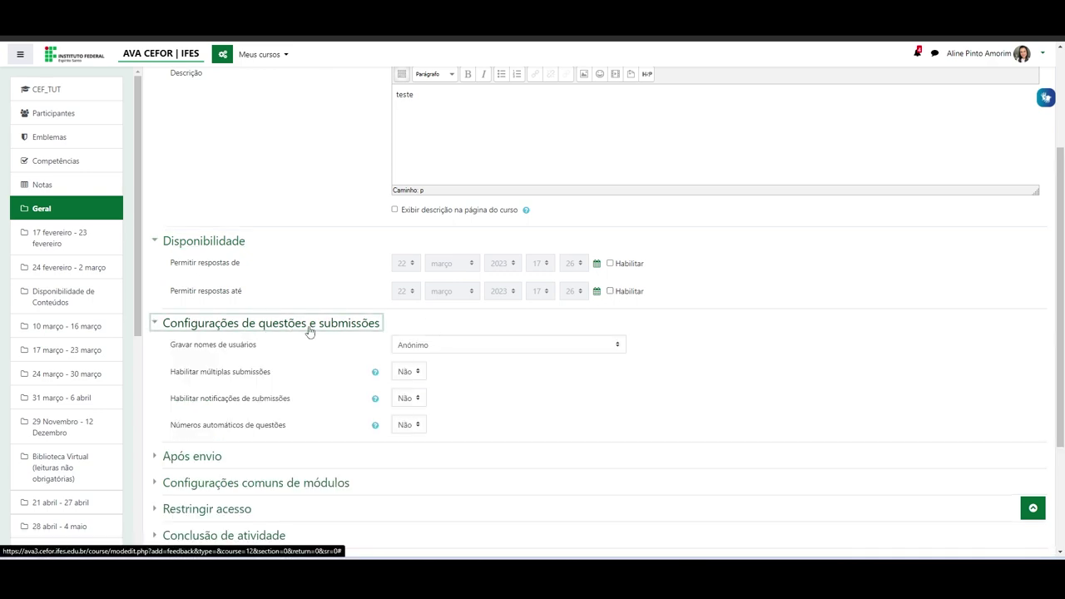
scroll(333, 350, "down", 2)
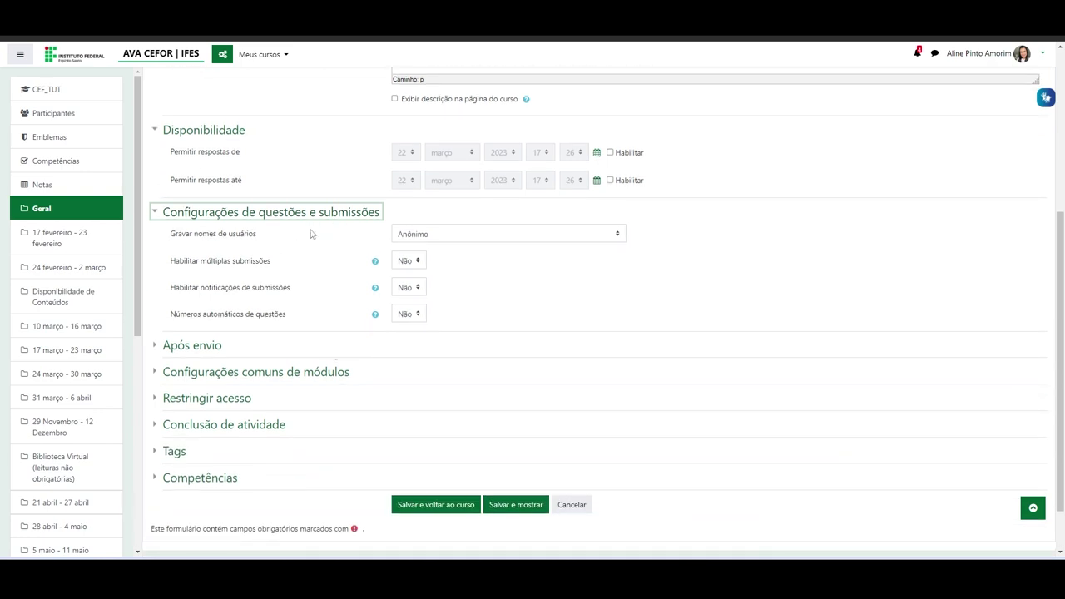
left_click(566, 239)
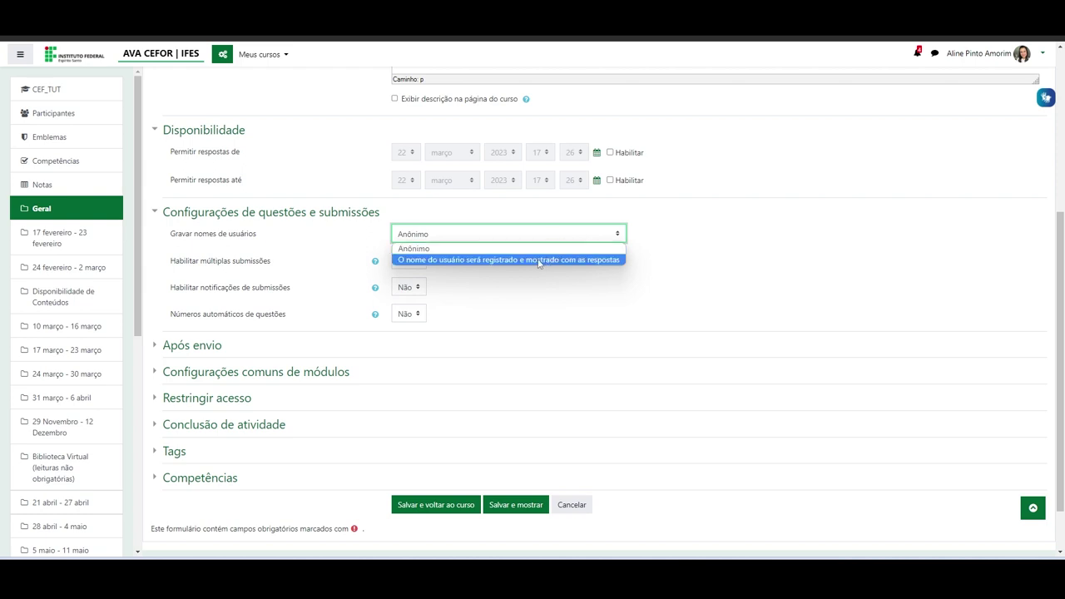
left_click(329, 252)
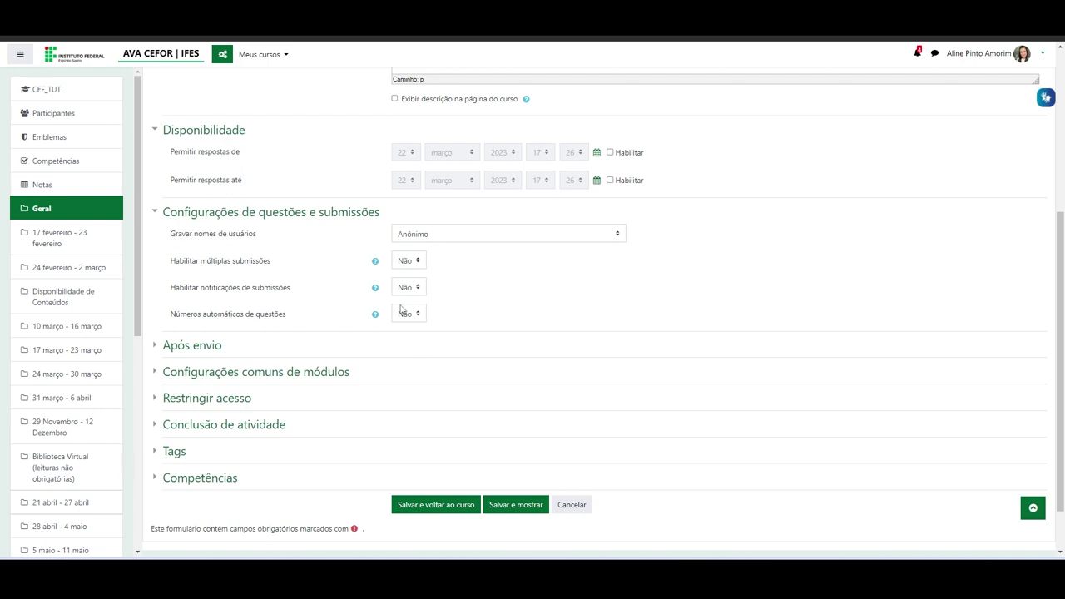
- Set Mostrar a página de análise to Sim in the Após envio settings
scroll(333, 309, "down", 1)
left_click(202, 284)
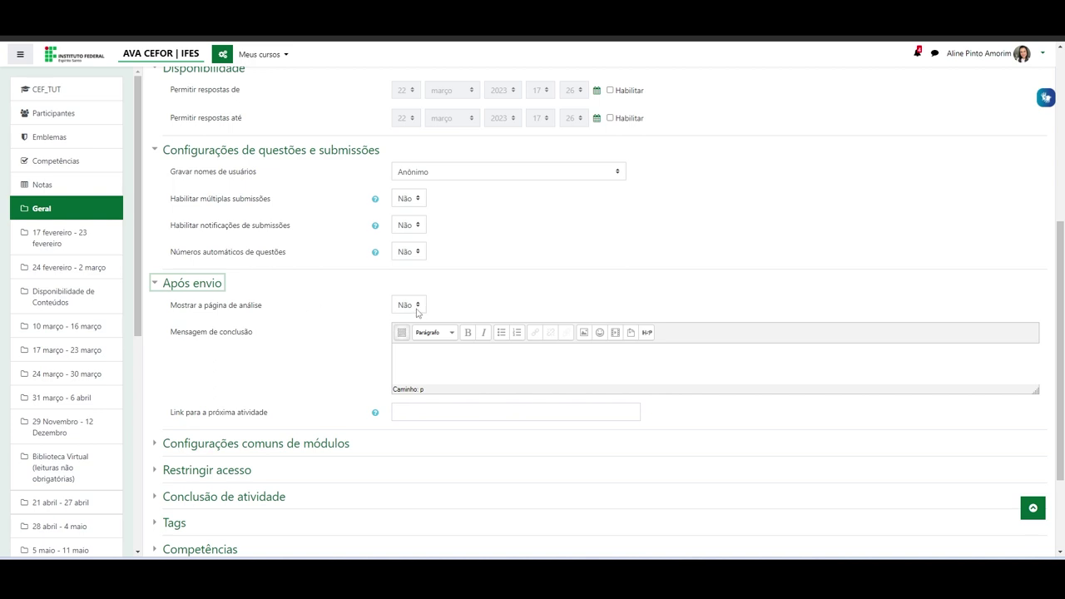
left_click(426, 357)
left_click(422, 305)
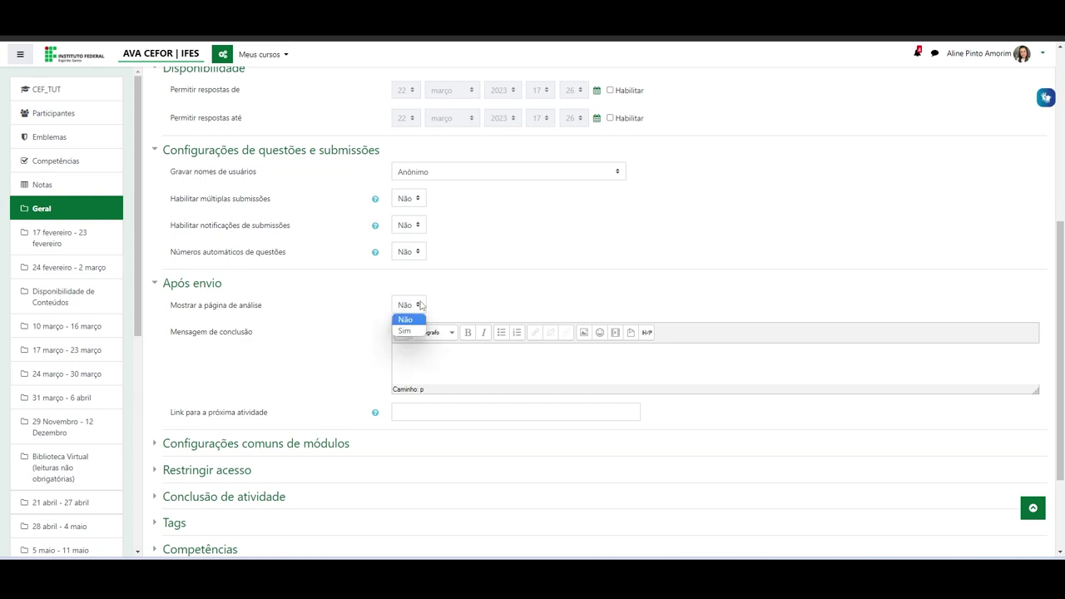
left_click(416, 331)
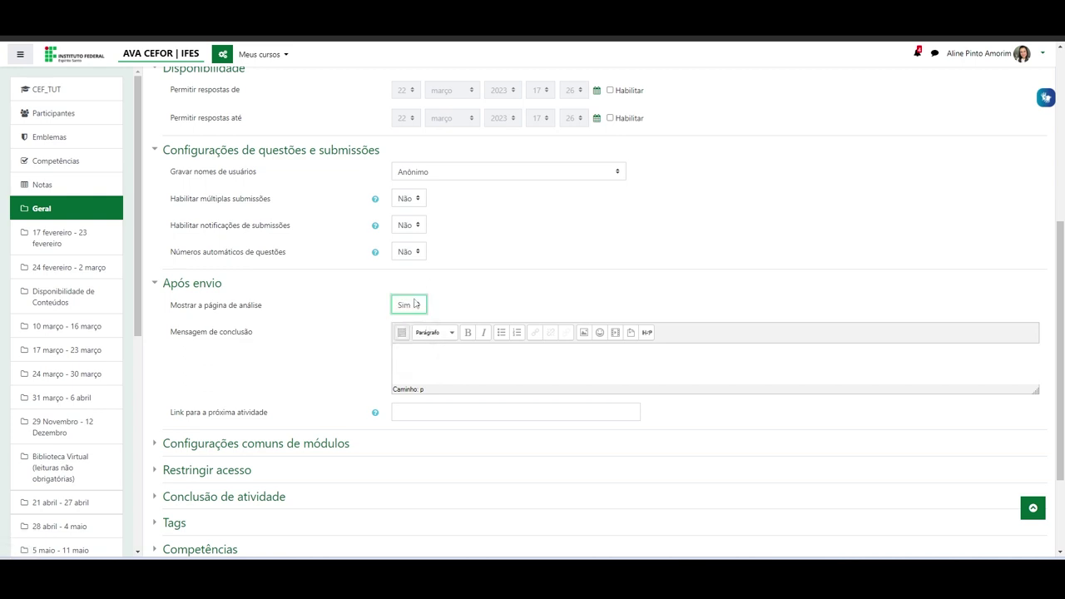
- Enter "Obrigada pela participação!" as the completion message, and save and display the survey
left_click(414, 349)
type("Obrigada ")
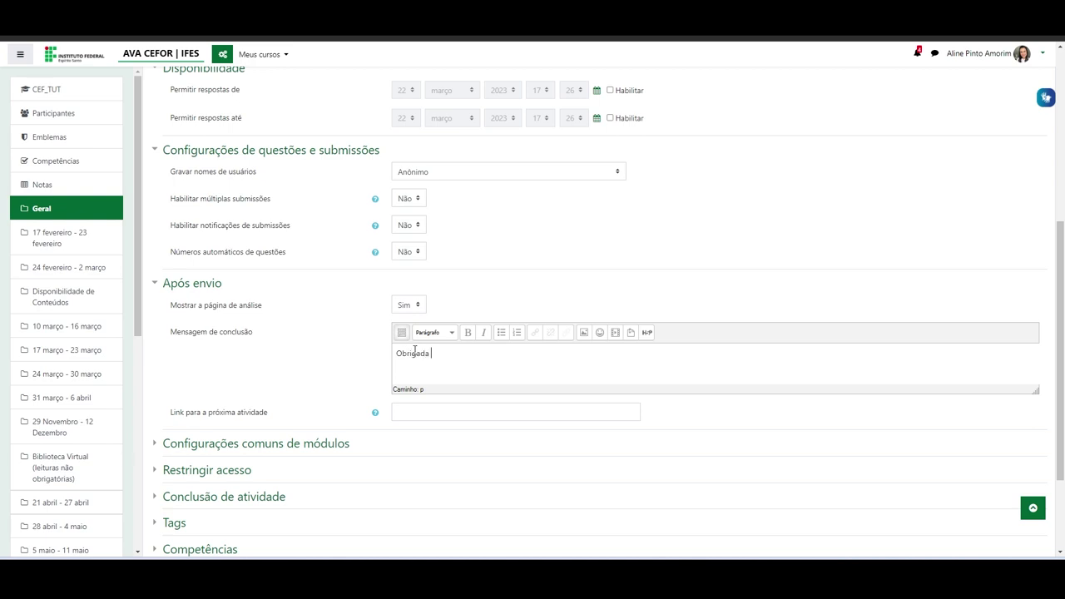
type("pela participac")
type("ão!")
scroll(332, 295, "down", 2)
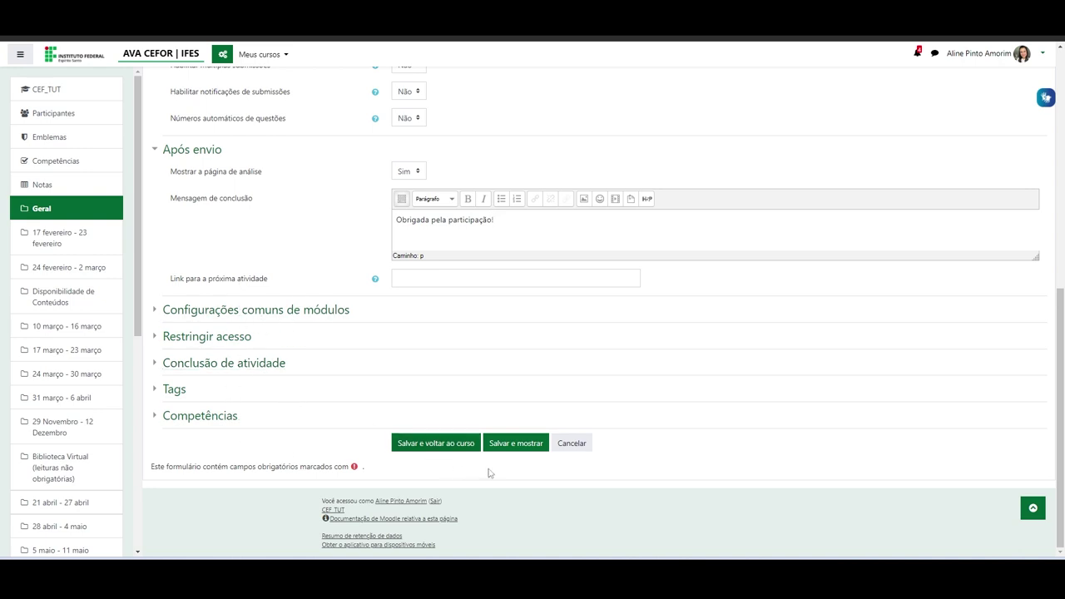
left_click(507, 445)
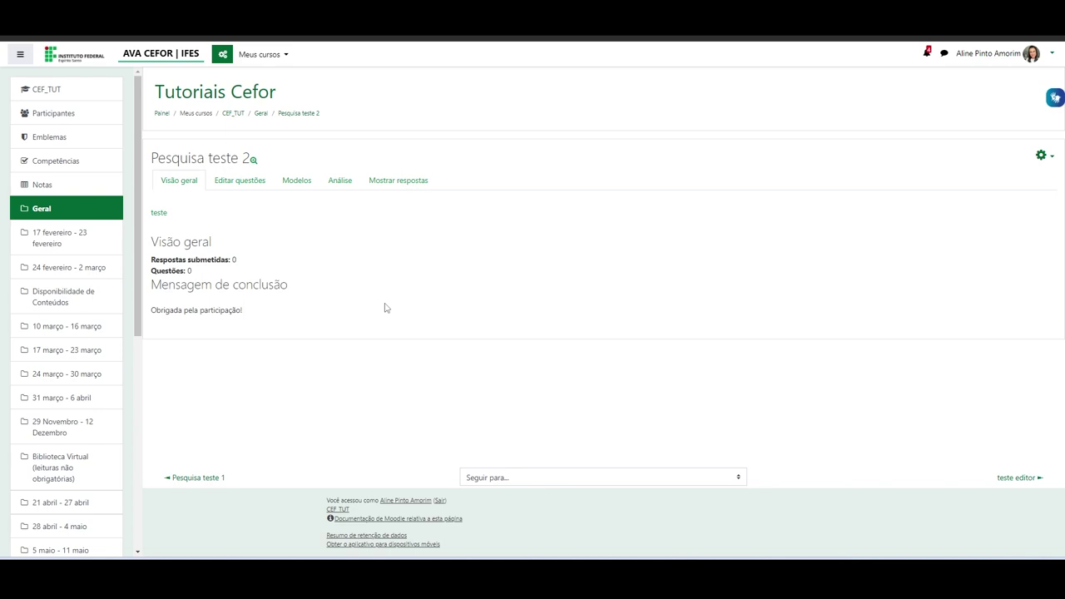
- Add a required Múltipla escolha question to Pesquisa teste 2 with the text "Você já conhecia o AVA MOODLE?"
left_click(229, 185)
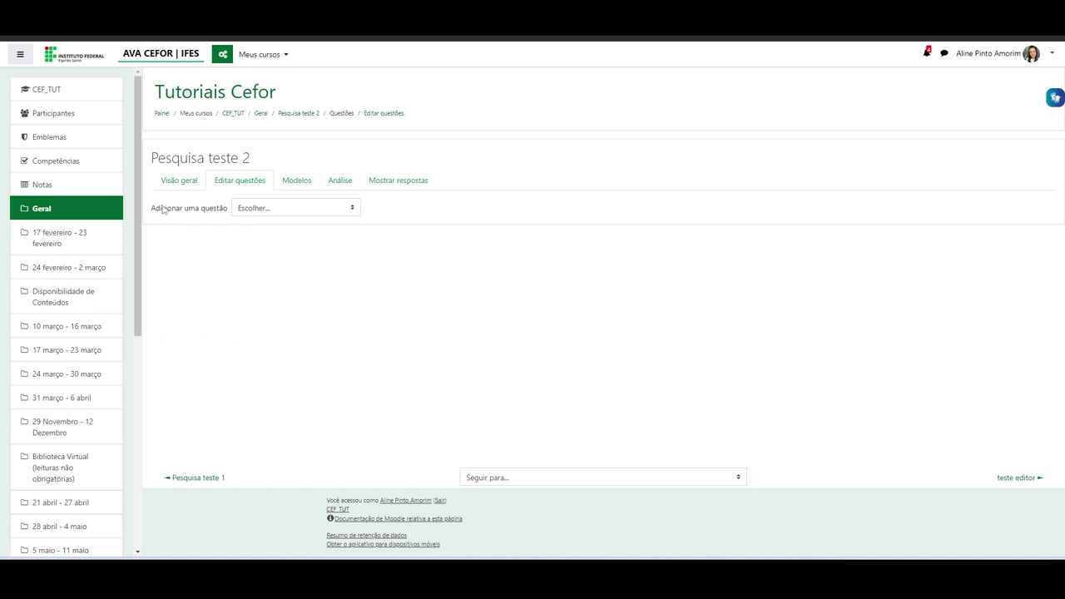
left_click(353, 210)
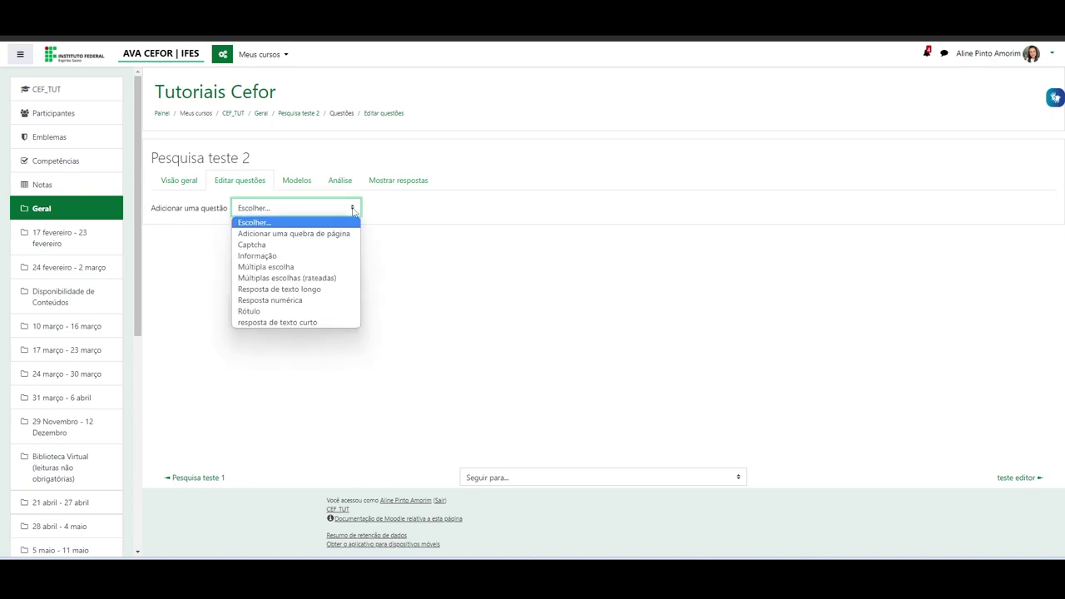
left_click(301, 267)
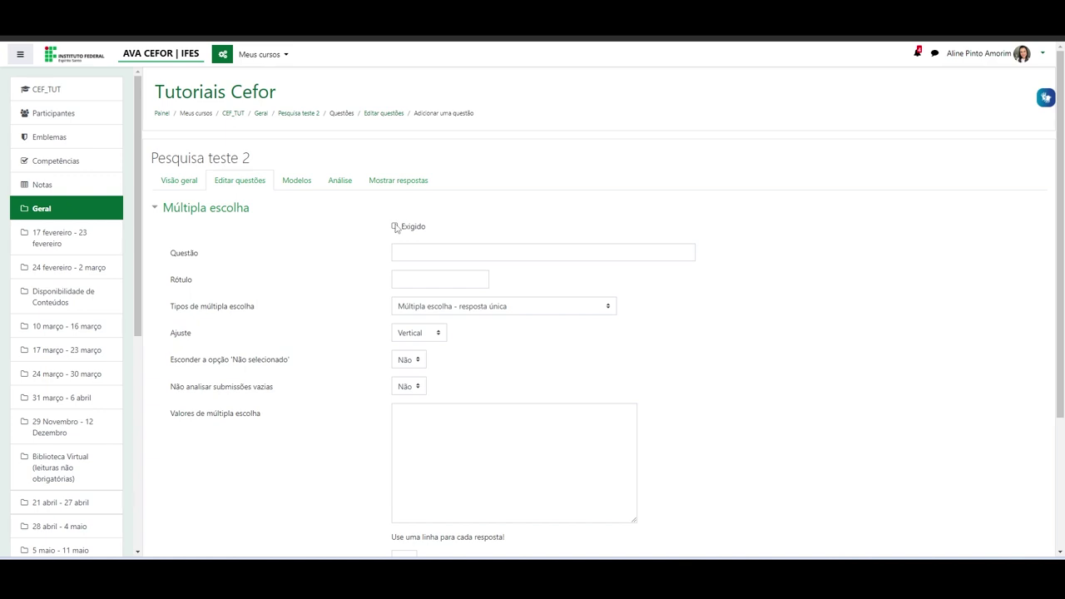
left_click(395, 226)
left_click(423, 250)
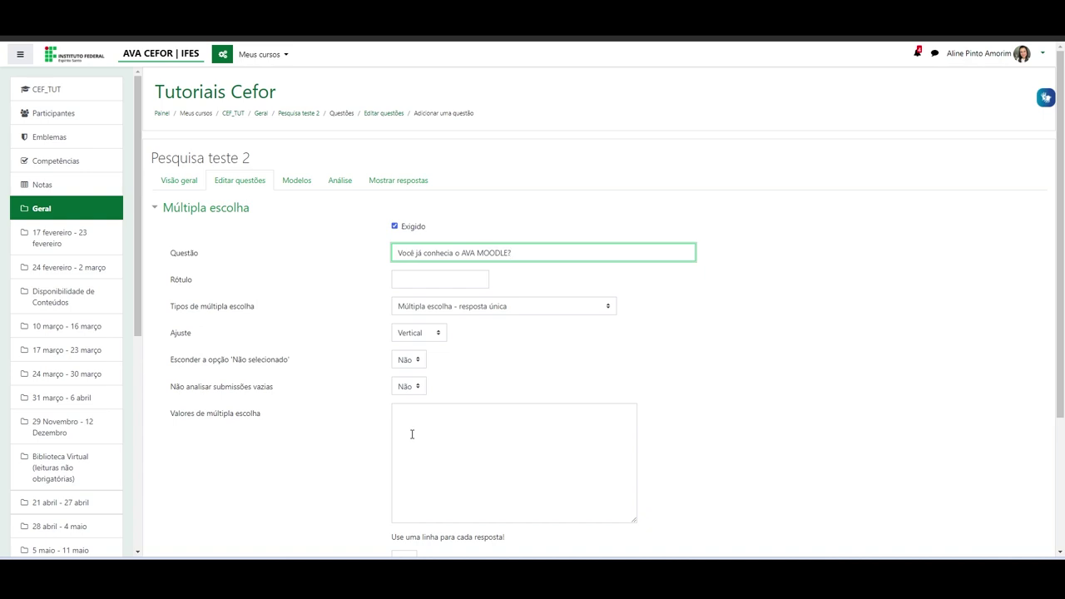
- Choose Múltipla escolha - resposta única as the question type and keep Ajuste set to Vertical
scroll(516, 365, "down", 2)
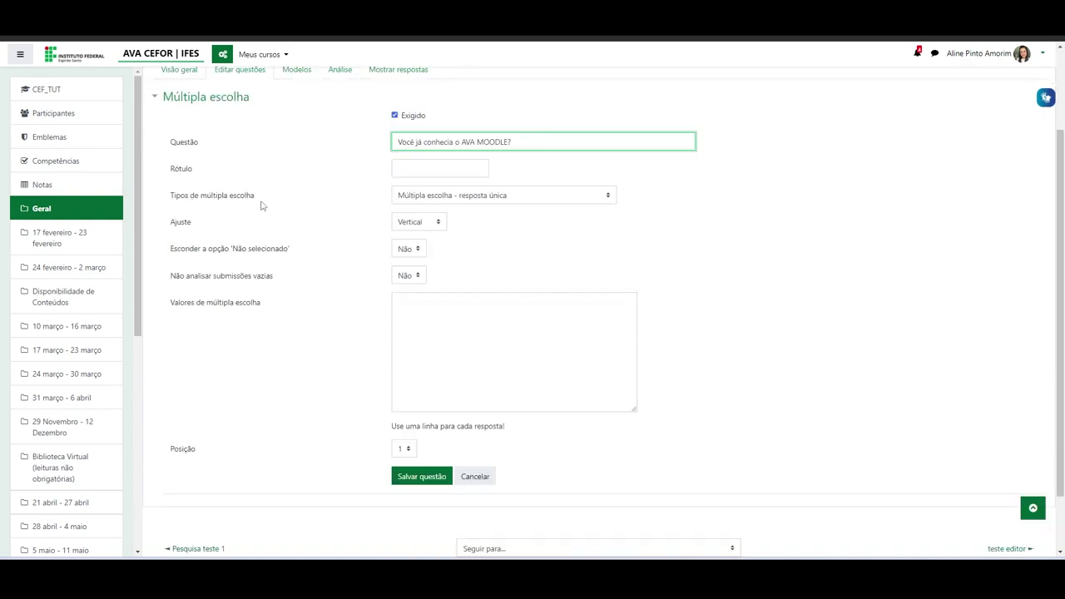
left_click(597, 198)
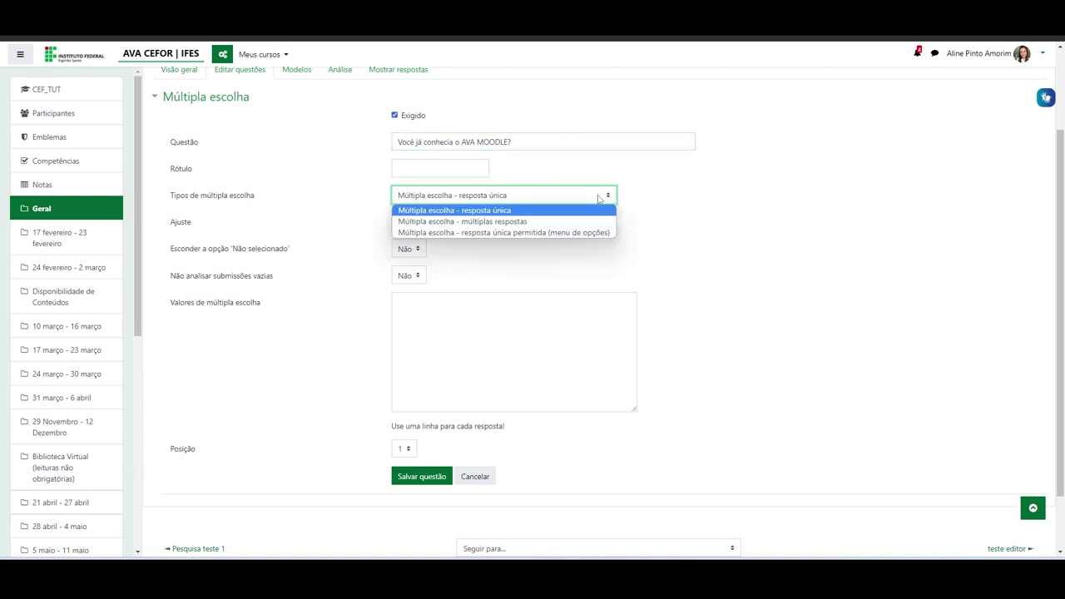
left_click(503, 211)
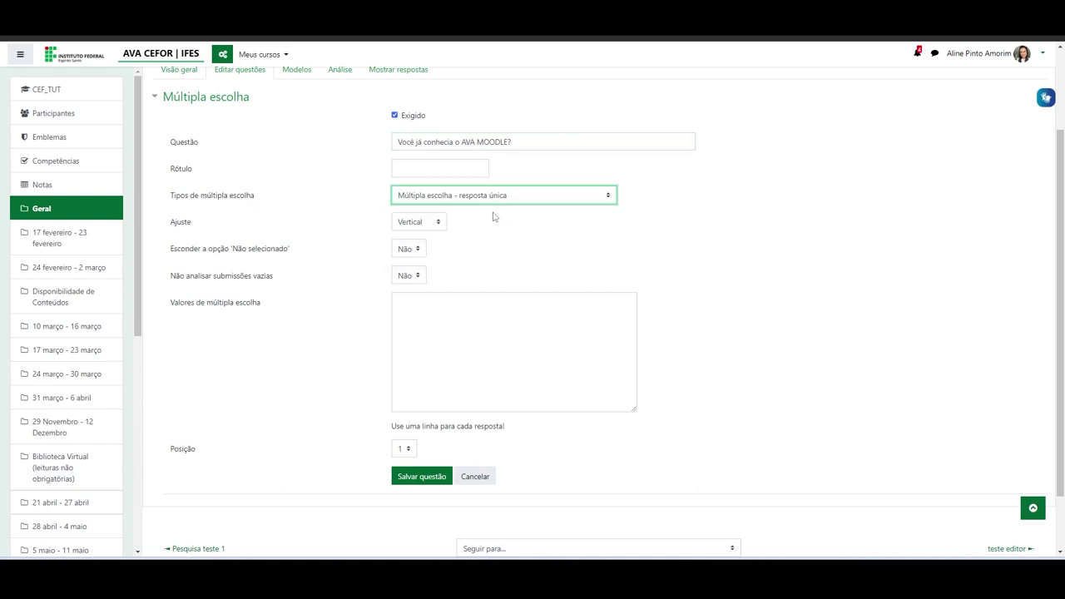
left_click(436, 223)
left_click(439, 223)
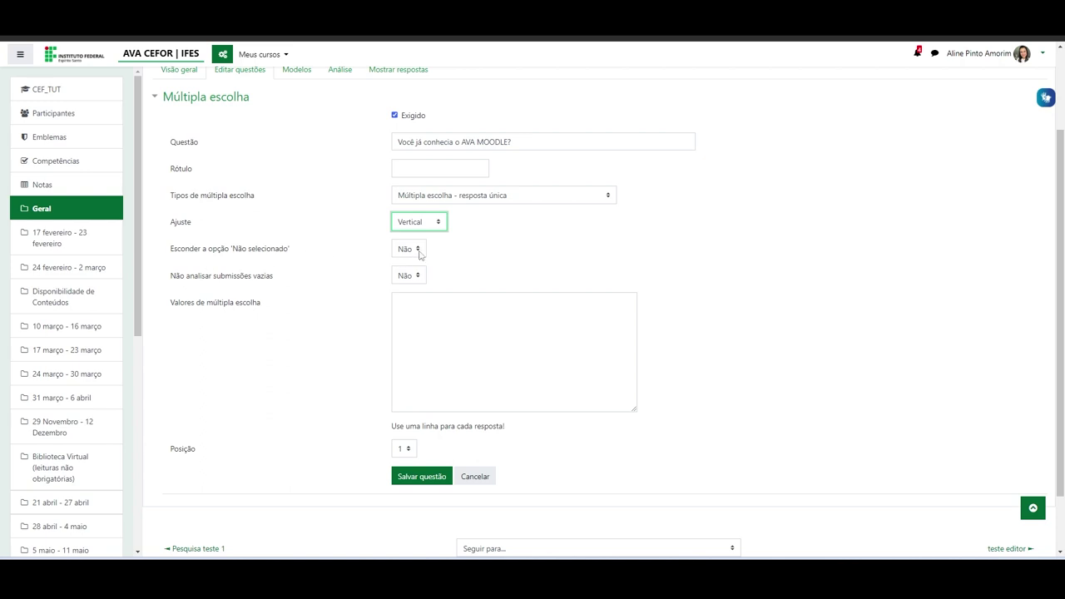
- Set both Esconder a opção 'Não selecionado' and Não analisar submissões vazias to Sim
left_click(418, 252)
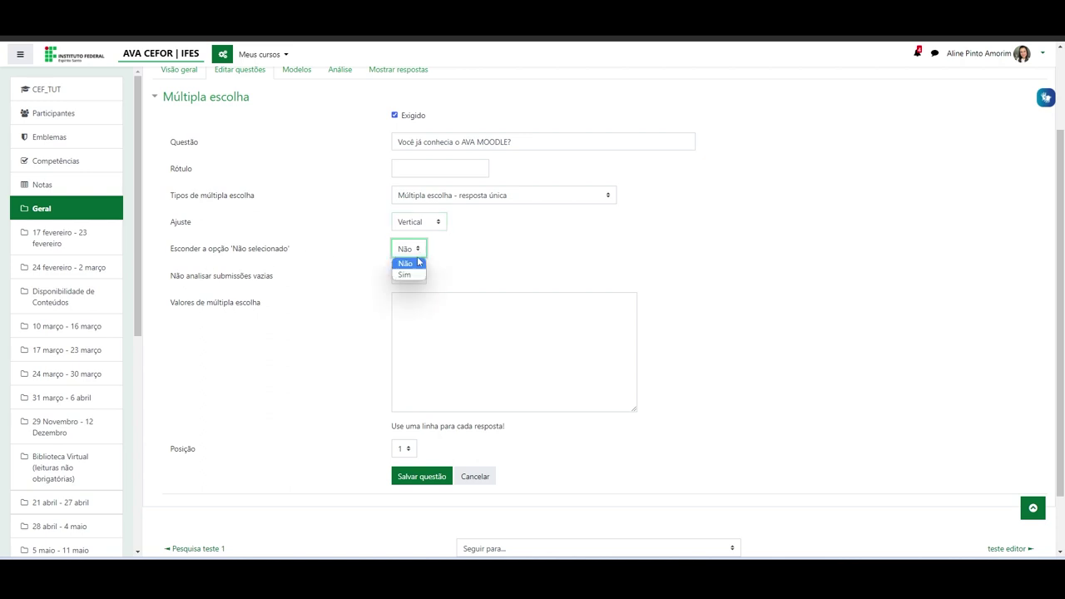
left_click(411, 274)
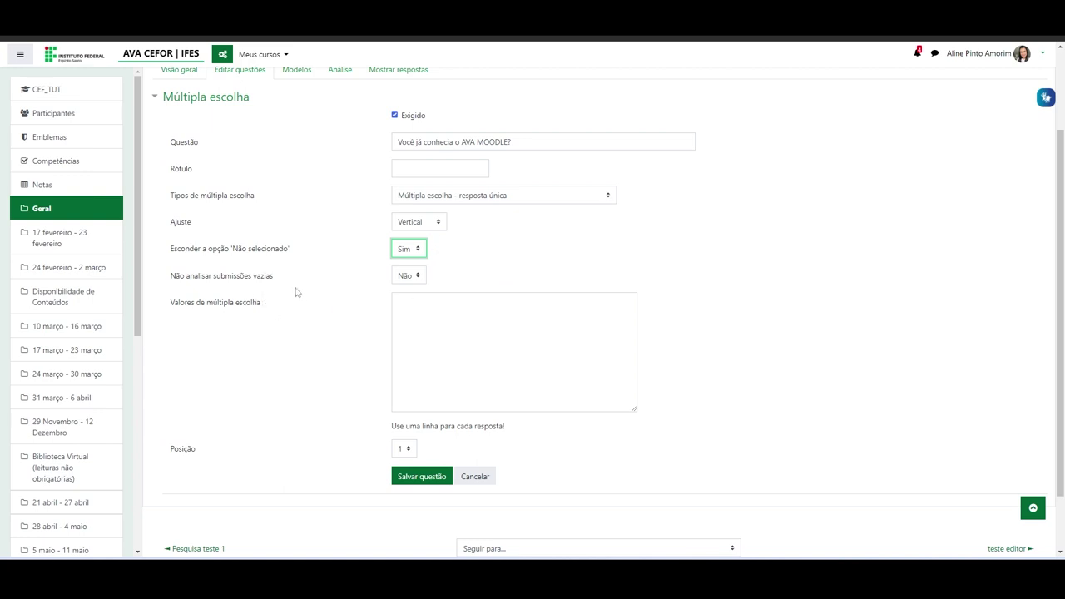
left_click(419, 278)
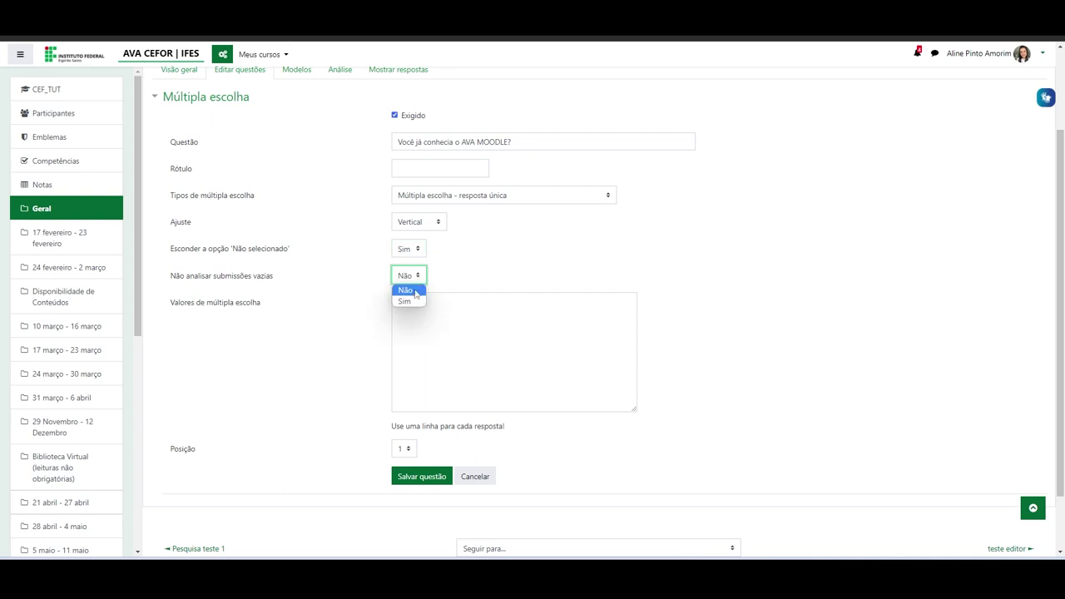
left_click(413, 299)
- Enter SIM and NÃO on separate lines as the multiple-choice values and save the question
left_click(402, 308)
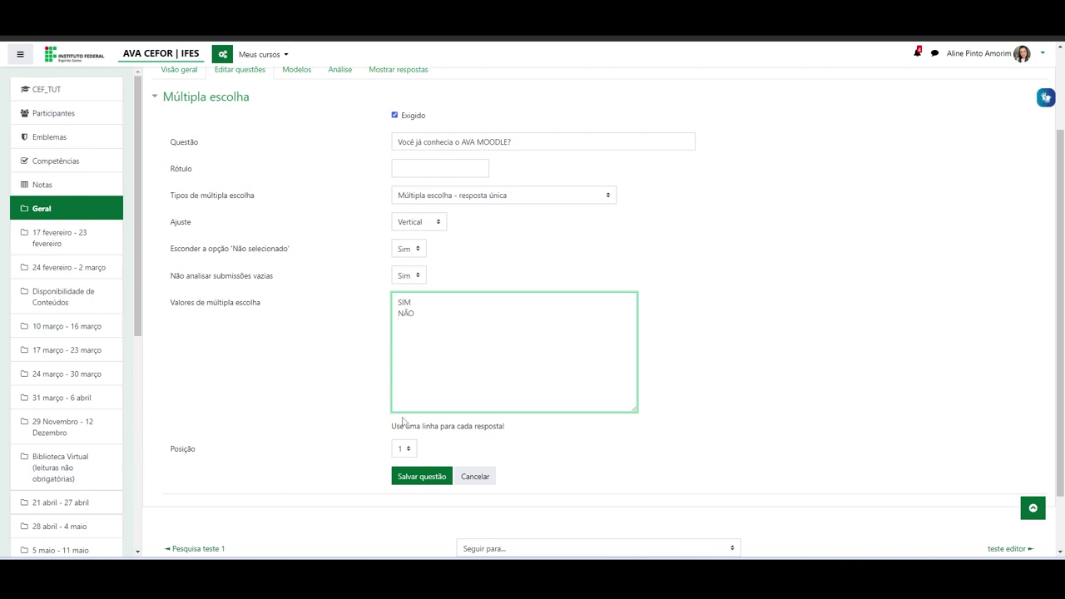
scroll(420, 466, "down", 1)
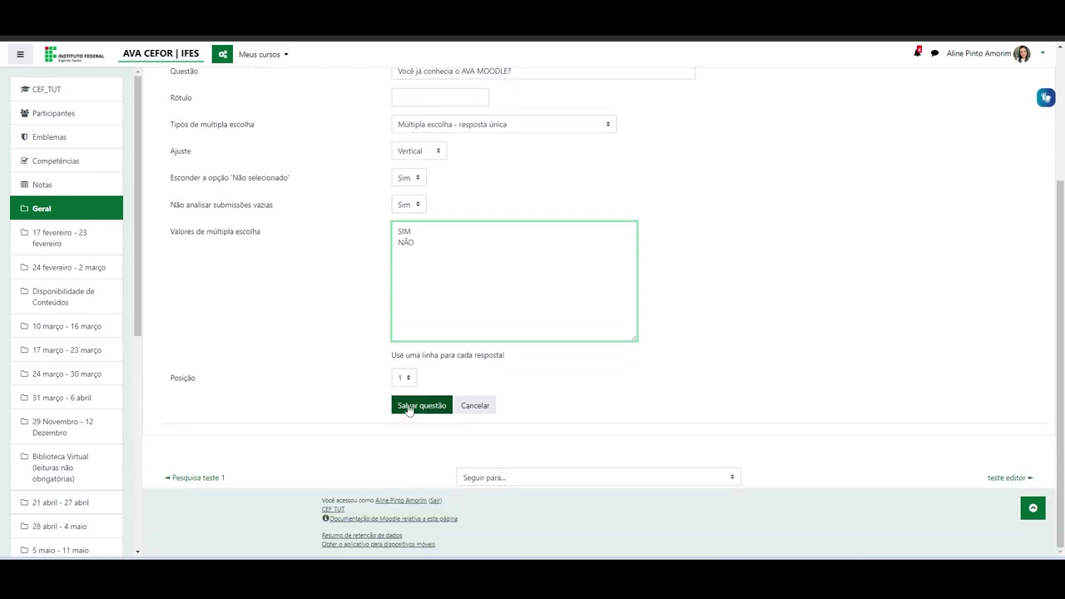
left_click(411, 408)
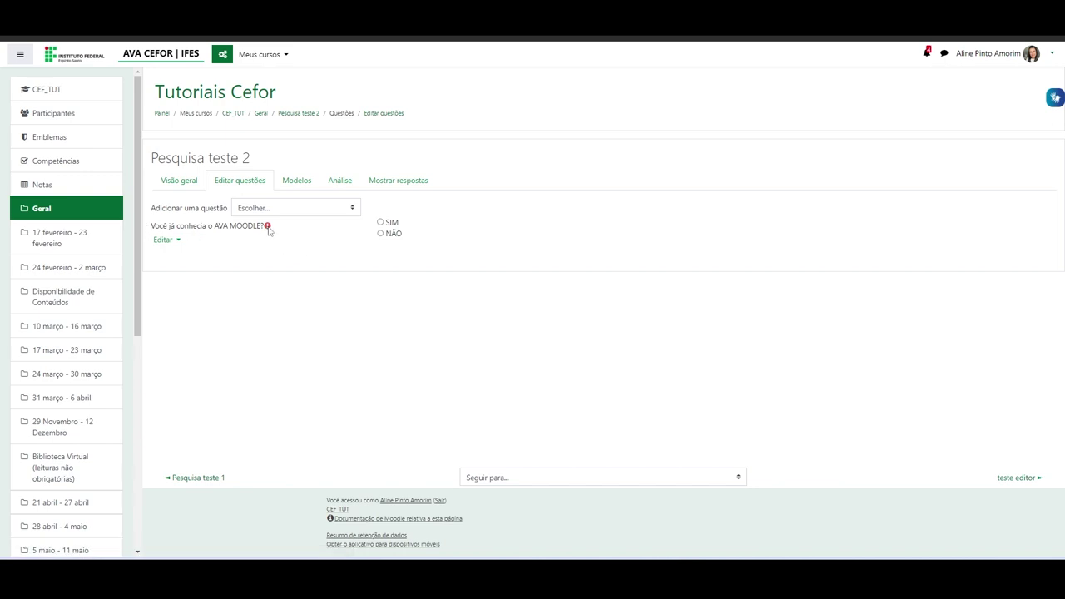
mouse_move(269, 230)
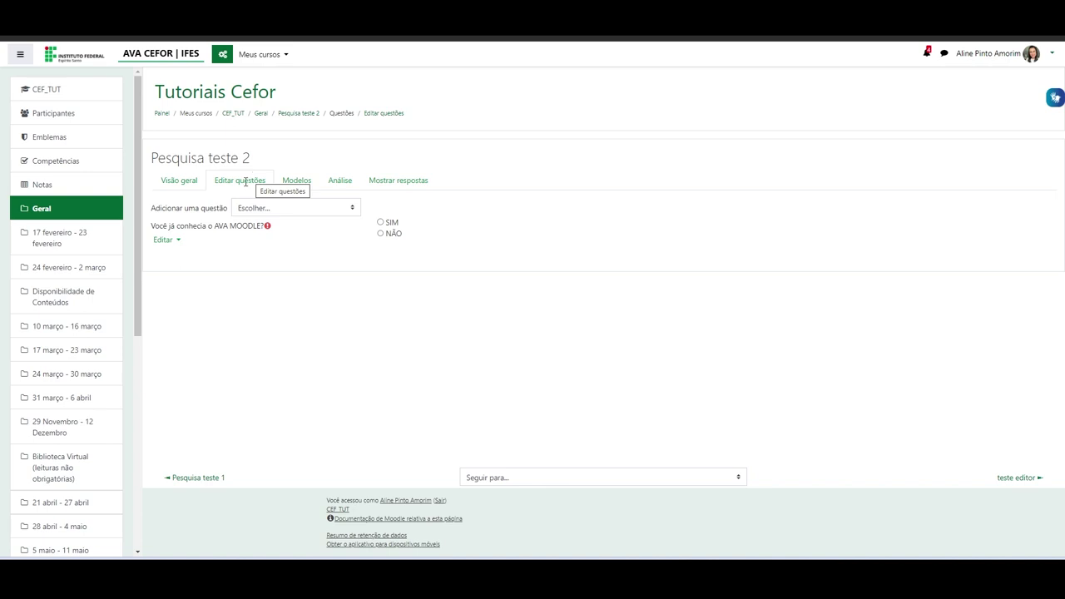
- Add a required Resposta de texto longo question with the text "Deixe uma sugestão de melhoria para o curso:"
left_click(354, 208)
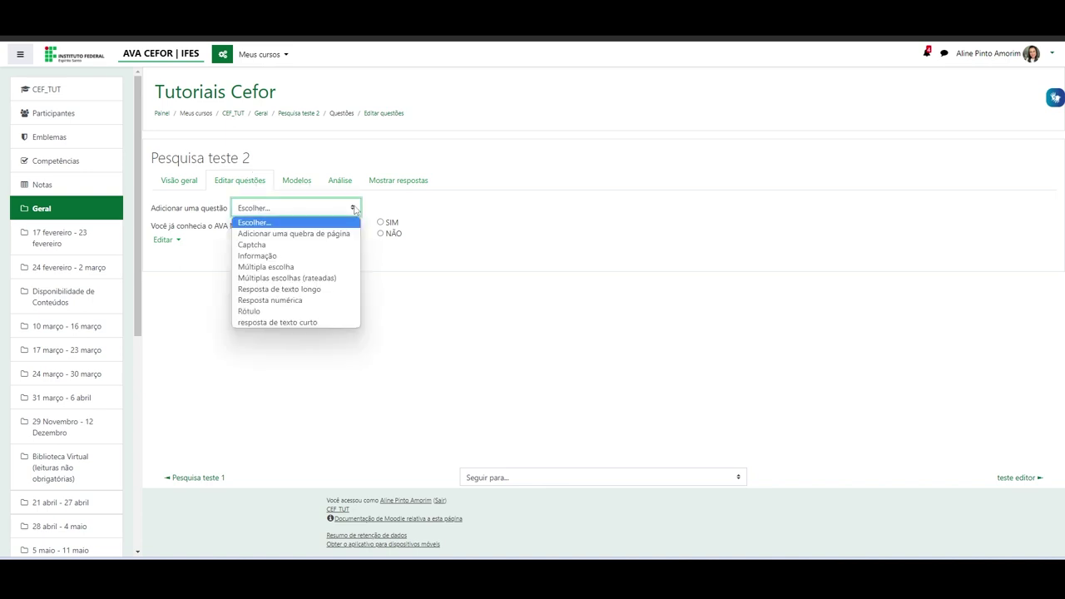
left_click(316, 289)
left_click(397, 227)
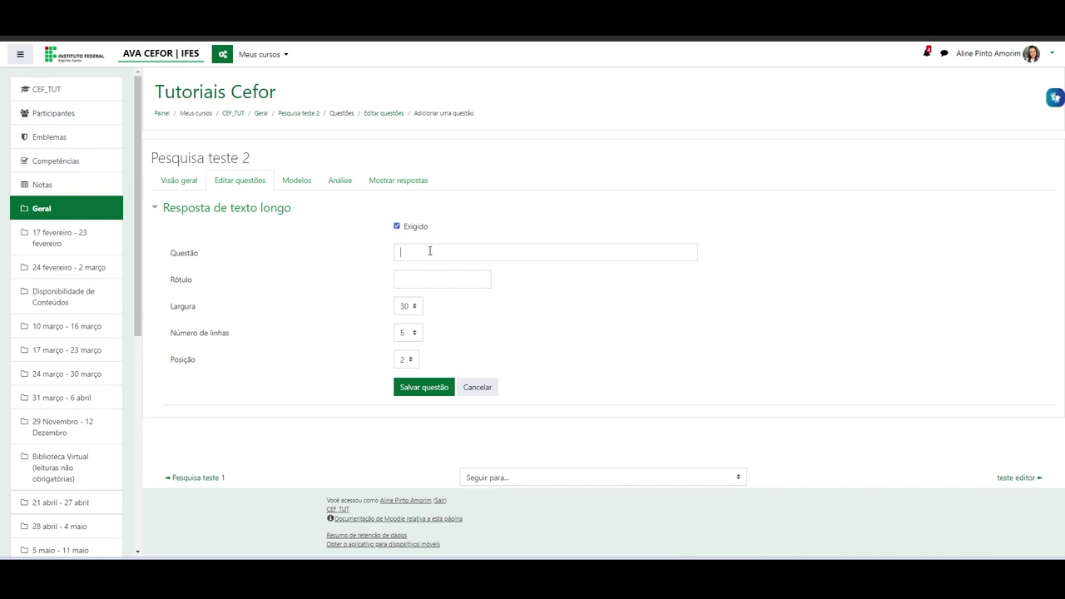
left_click(425, 253)
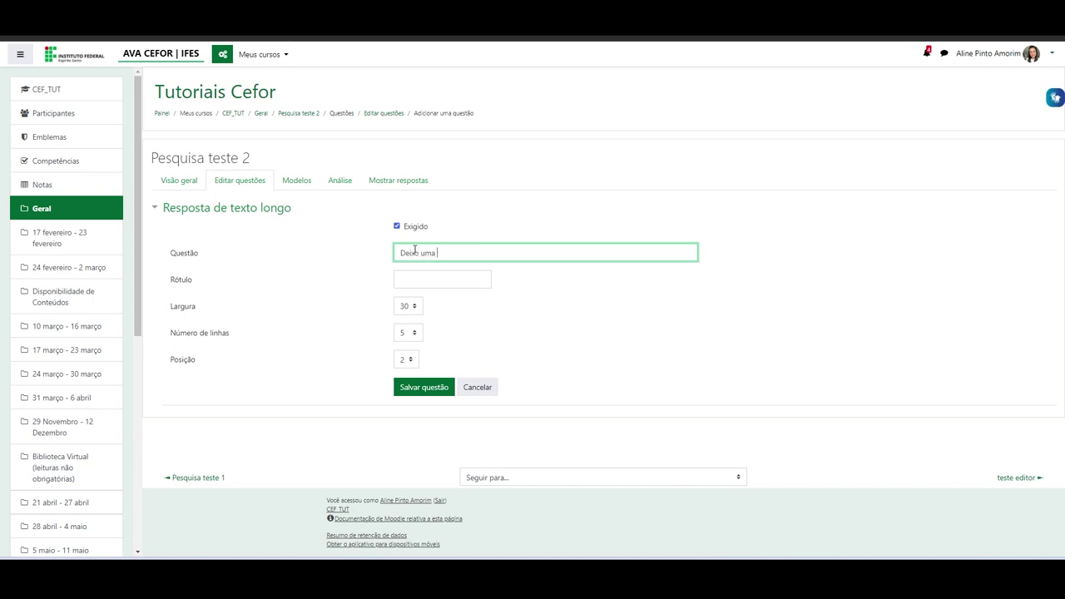
type("Deixe uma sugestão de melhoria para o curso:")
- Set the long-text question's Largura to 10 and Número de linhas to 10, and save the question
left_click(408, 306)
scroll(417, 358, "up", 3)
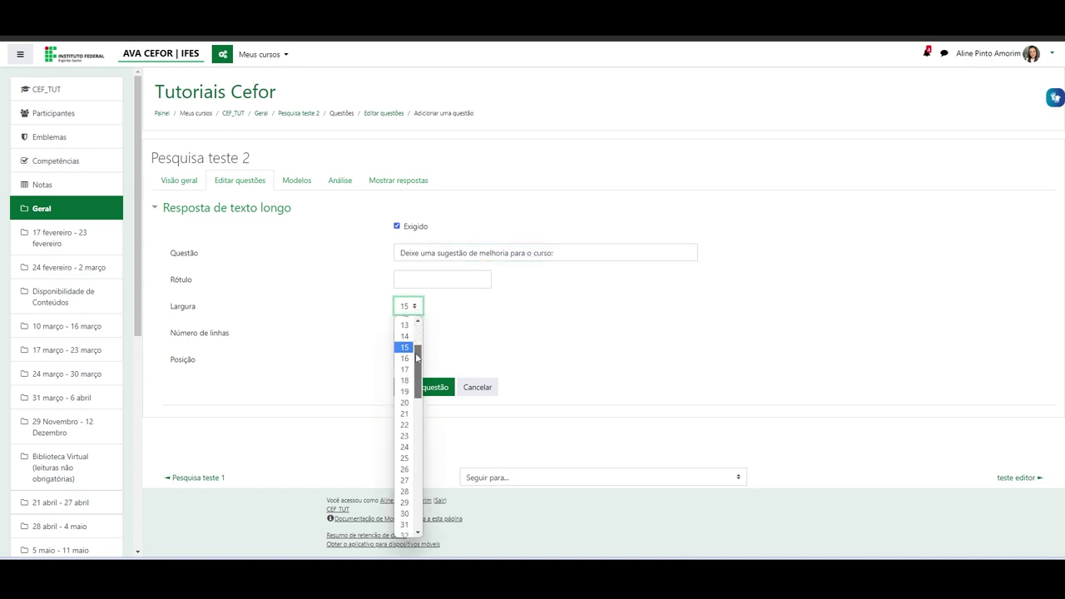
left_click_drag(417, 358, 428, 312)
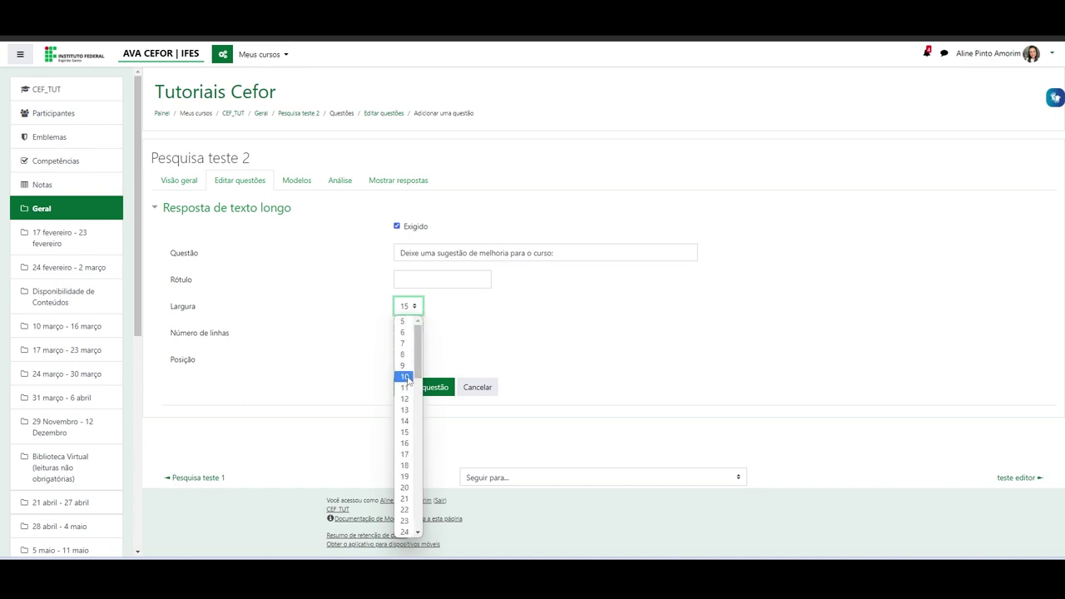
left_click(405, 376)
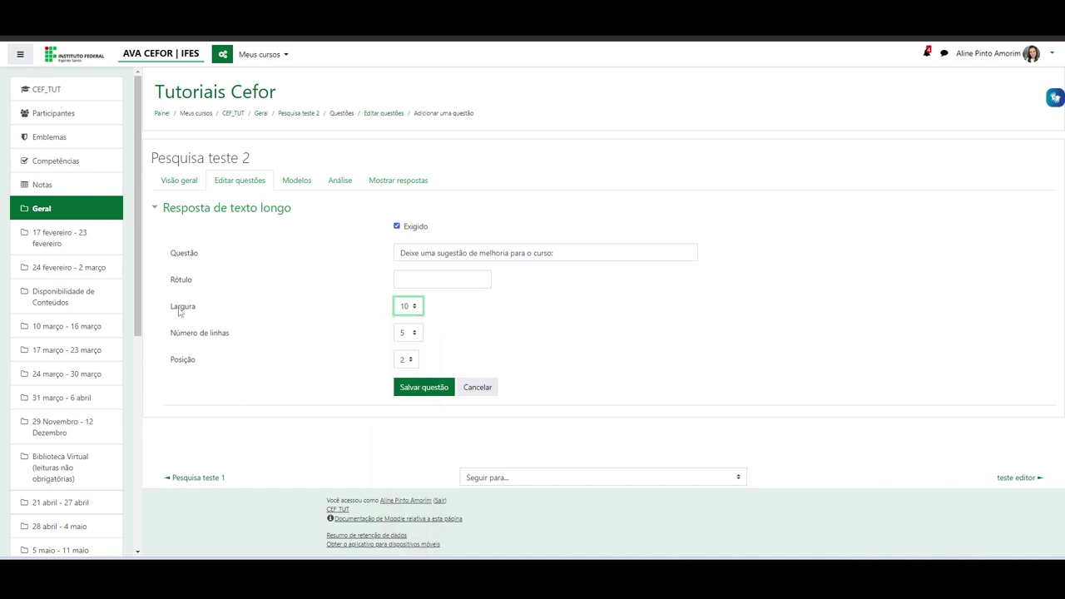
left_click(418, 333)
left_click(406, 167)
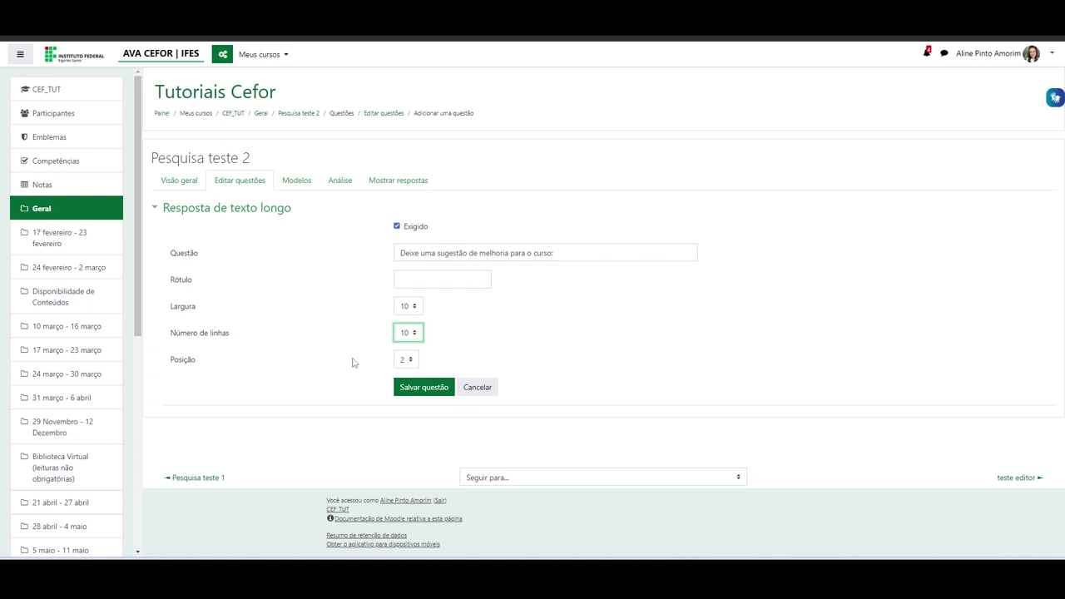
left_click(420, 389)
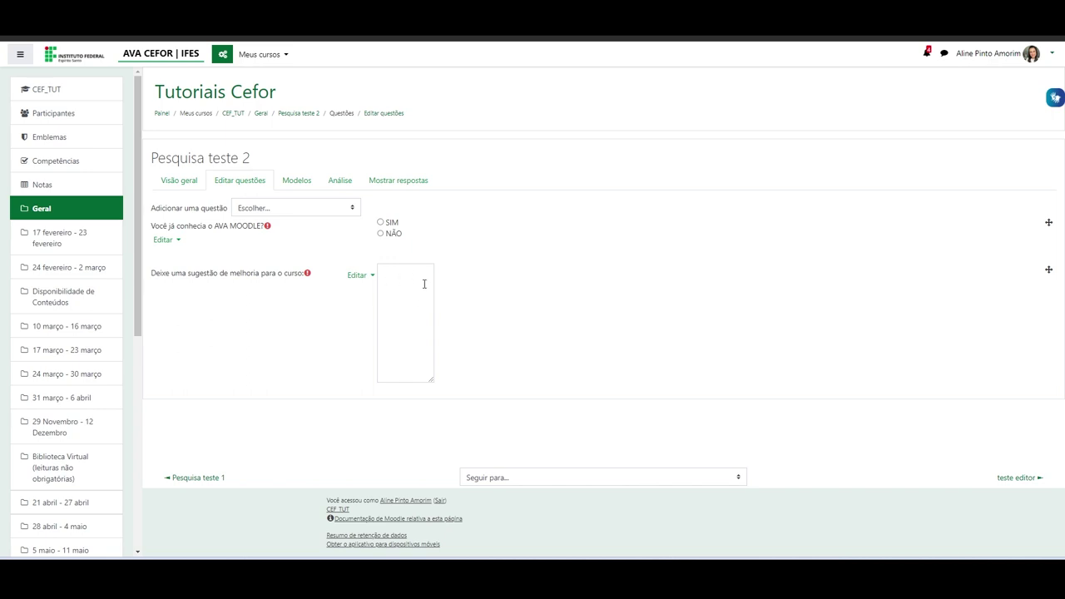
- Edit the course improvement suggestion question to set its Largura to 40, and save the changes to the existing question
left_click(368, 278)
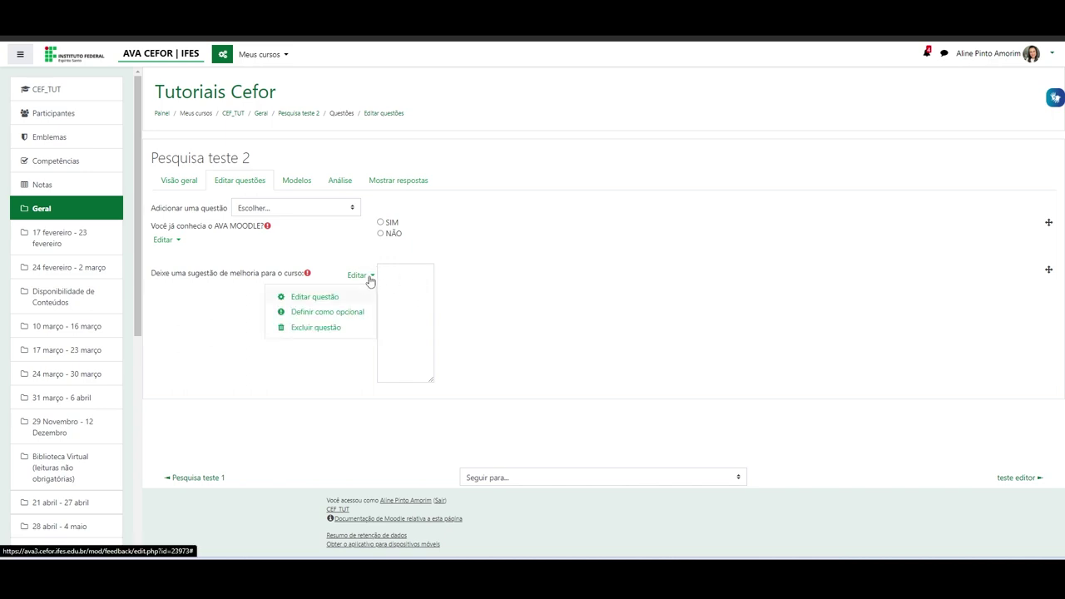
left_click(316, 300)
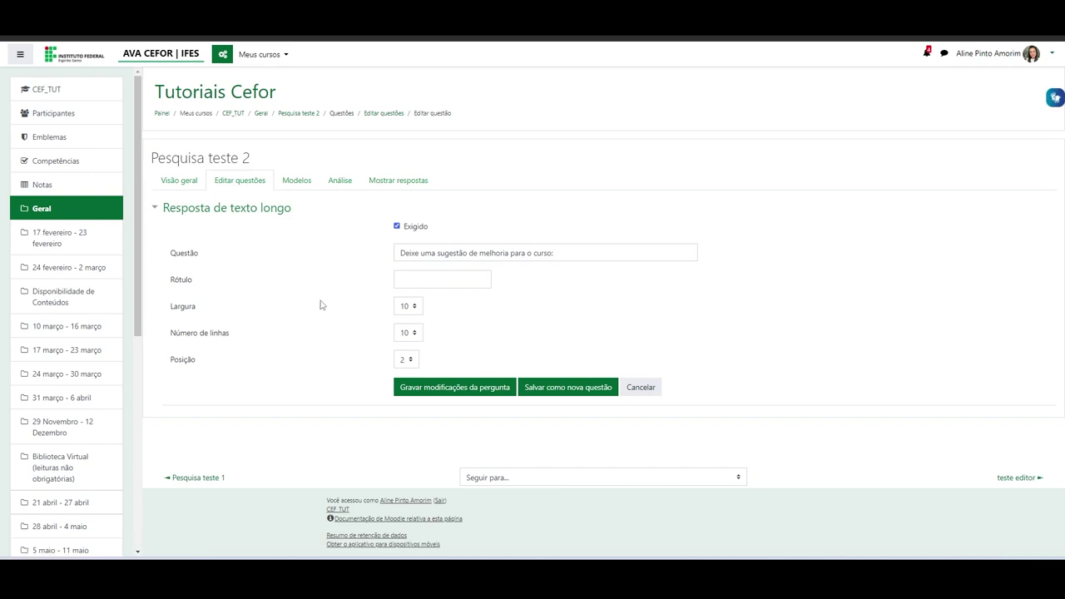
left_click(418, 307)
left_click_drag(418, 349, 415, 411)
left_click(406, 464)
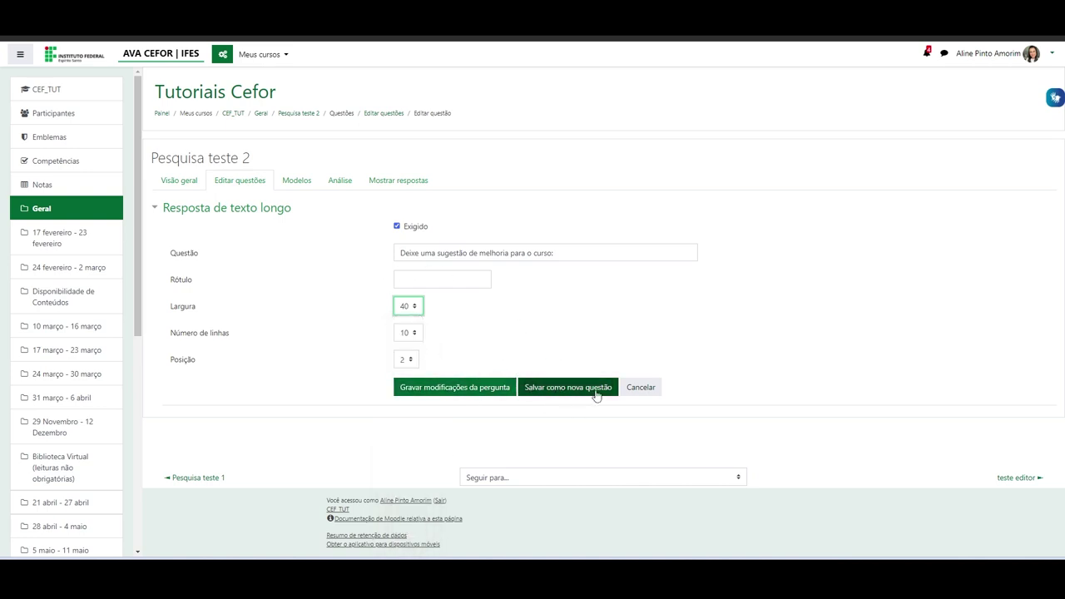
left_click(426, 389)
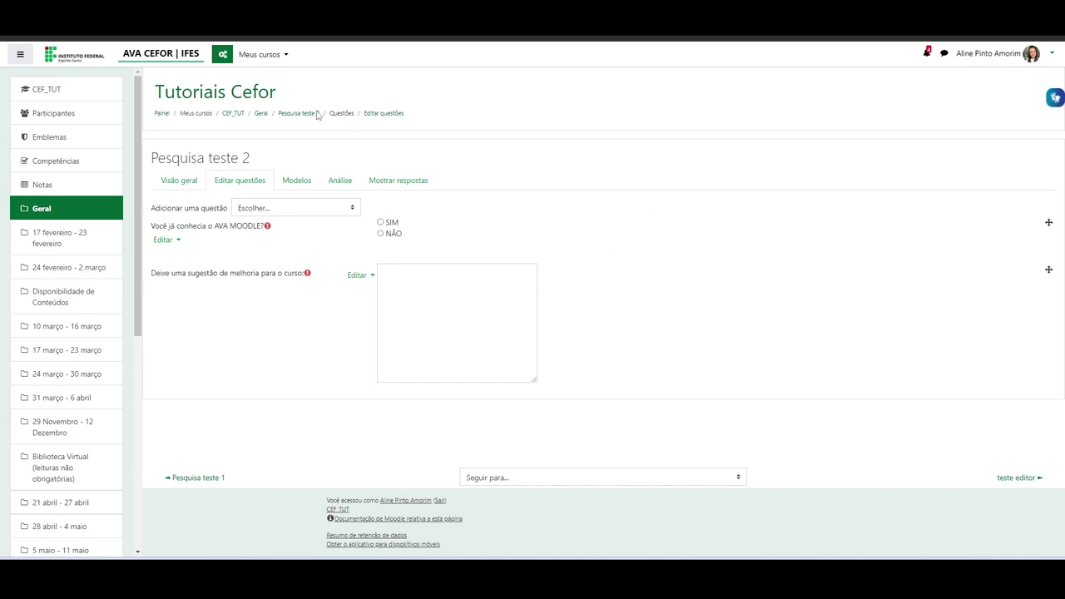
- Examine the overview of Pesquisa teste 2, its Análise page with the Excel export option, and its Mostrar respostas page
left_click(287, 117)
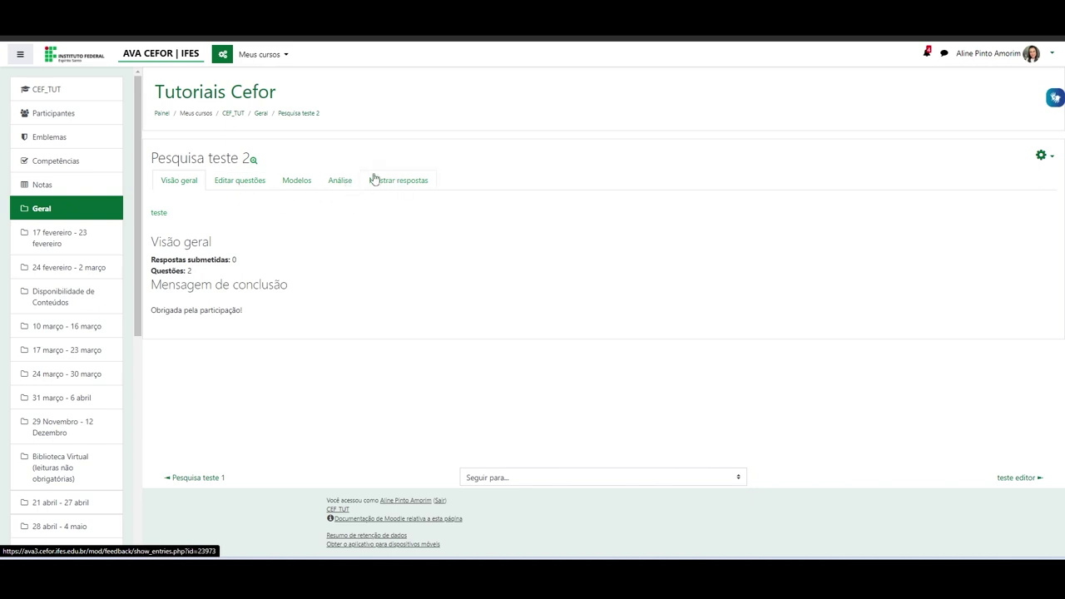
left_click(339, 185)
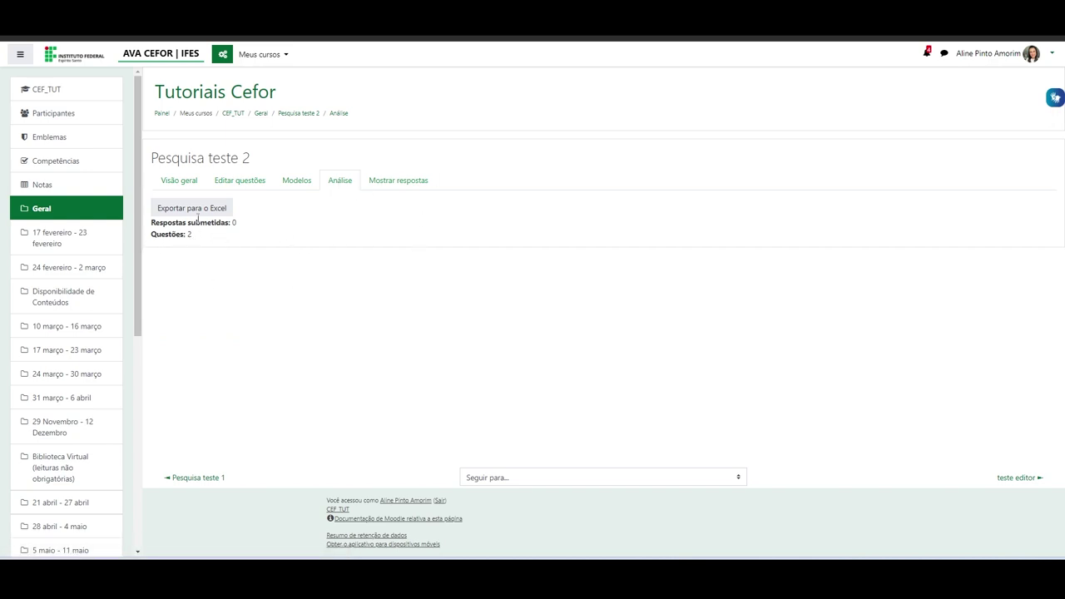
left_click(178, 207)
left_click(411, 180)
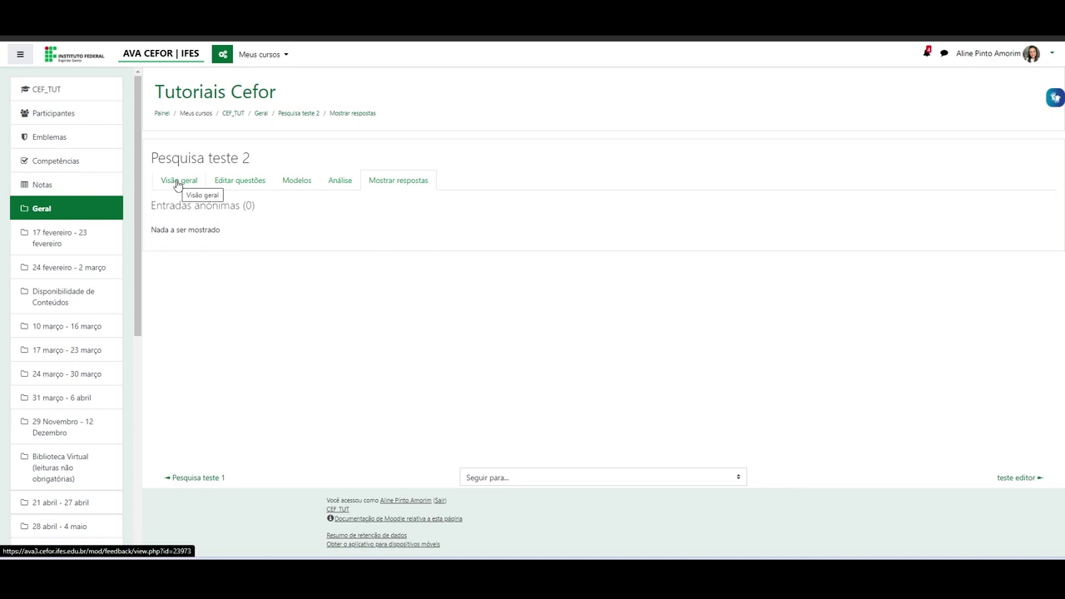
- Return to the course page, turn editing off, and open Pesquisa teste 2 from the Geral section
left_click(296, 118)
left_click(261, 113)
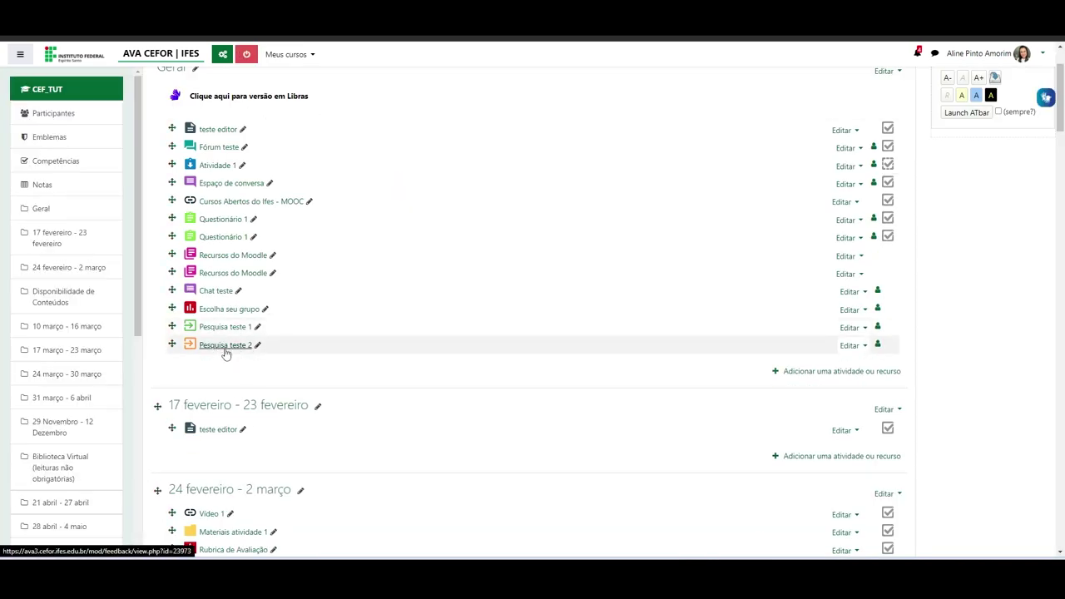
left_click(247, 54)
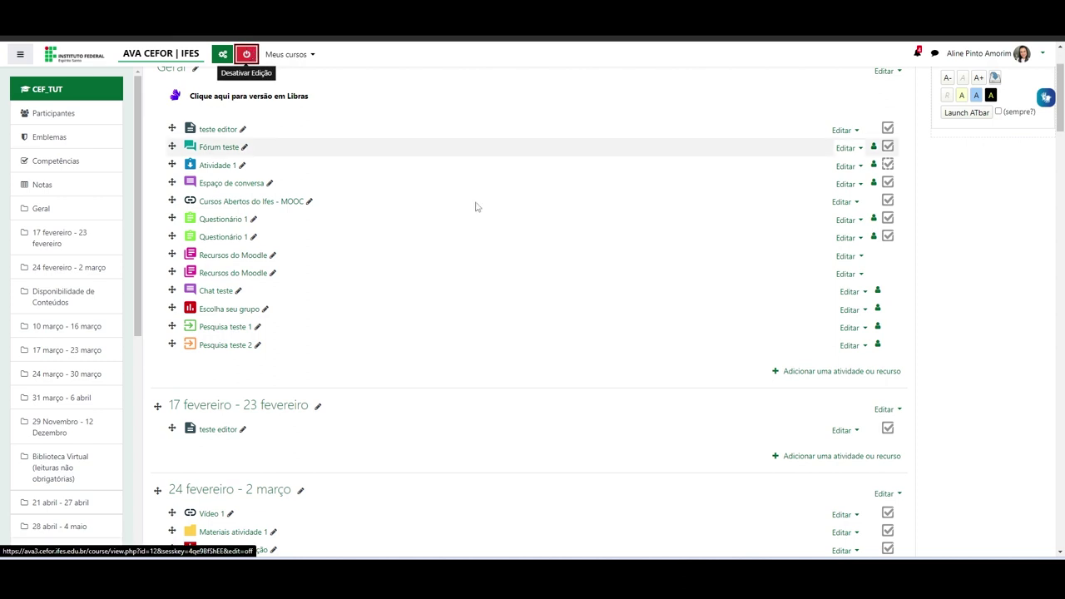
left_click(203, 347)
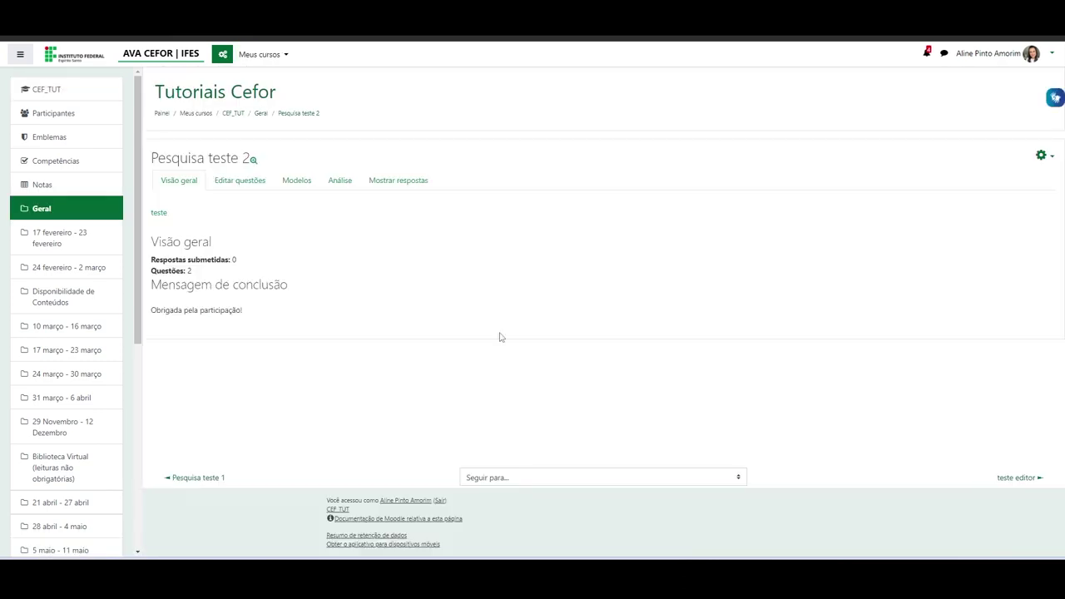